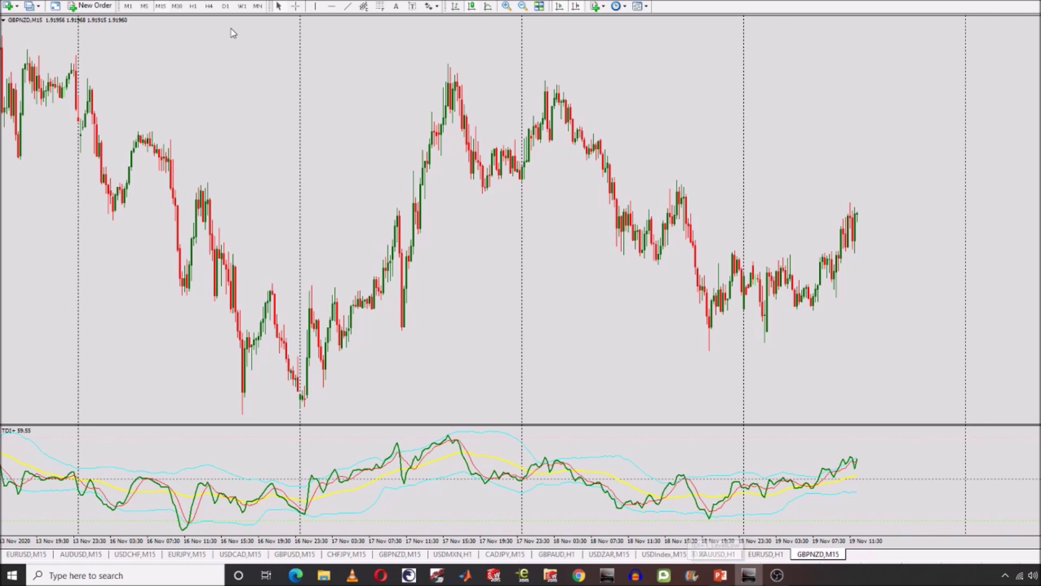
Step: Put GBPNZD on D1 and place a horizontal line at the support under the mid-2020 lows
click(225, 7)
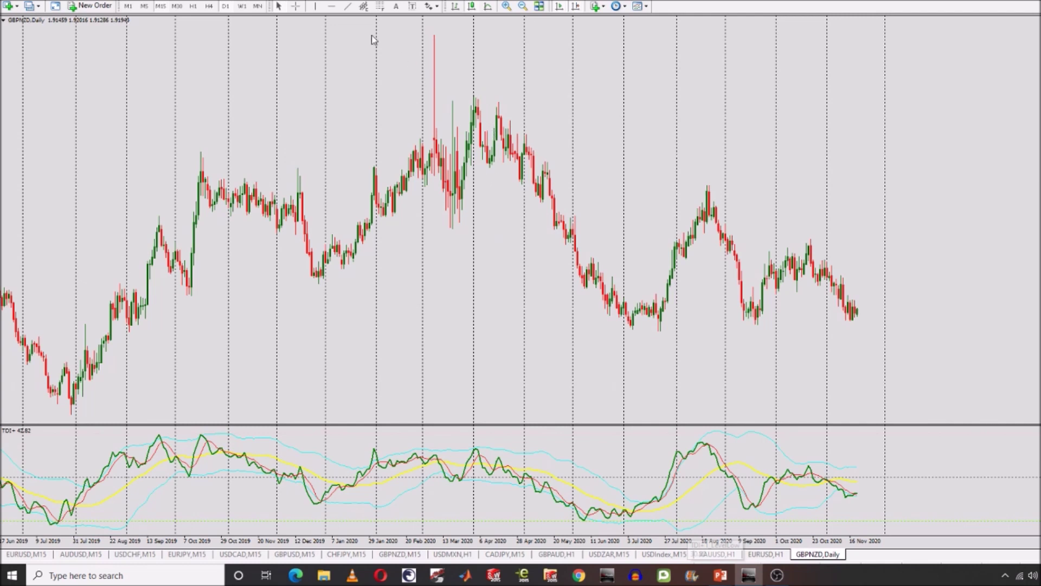
click(331, 9)
click(752, 324)
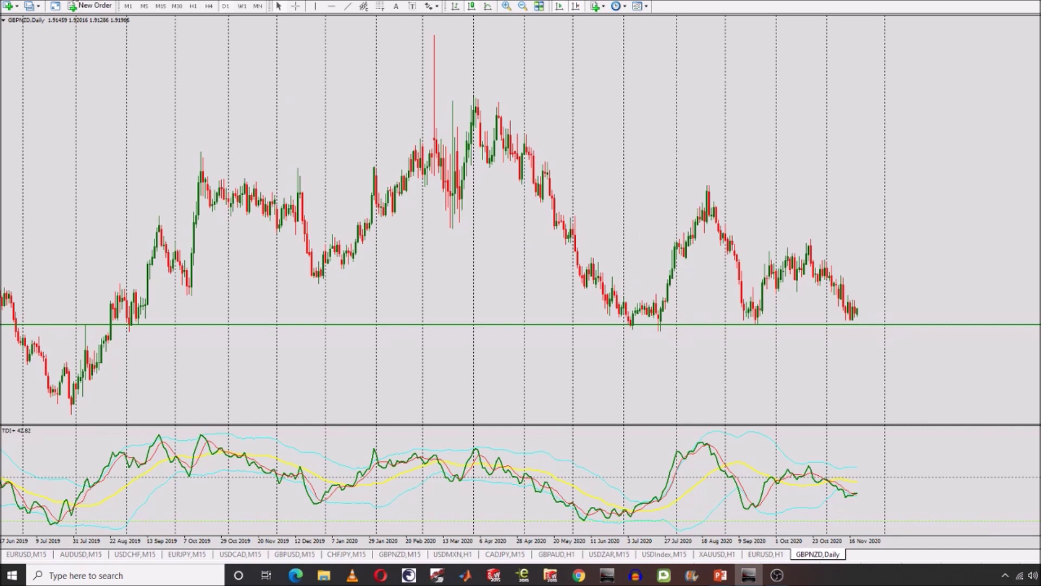
Step: Draw a thin red rectangle zone along the support from the September low to the latest candles
right_click(72, 3)
key(Escape)
key(alt+i)
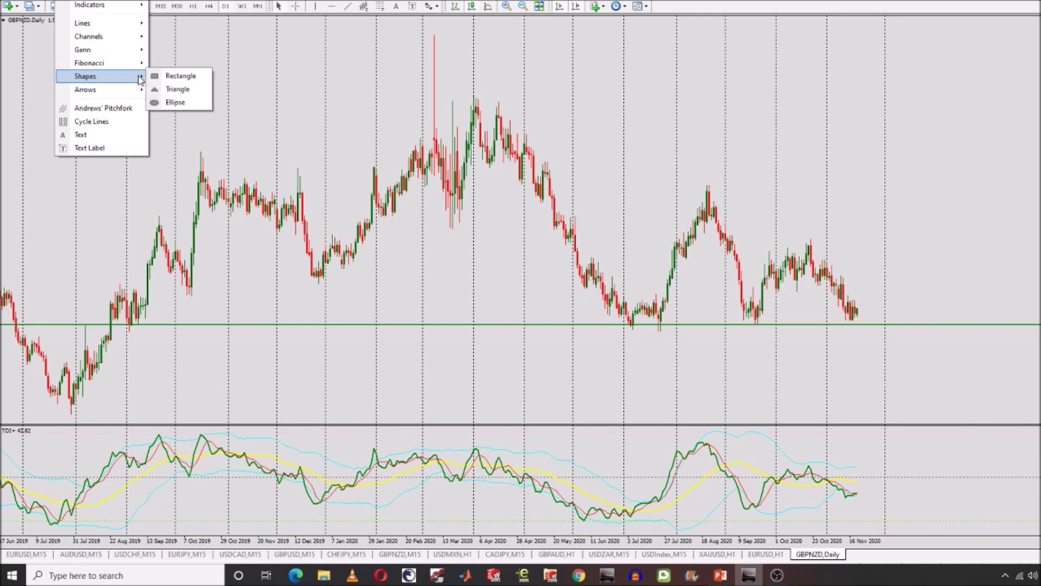
click(163, 76)
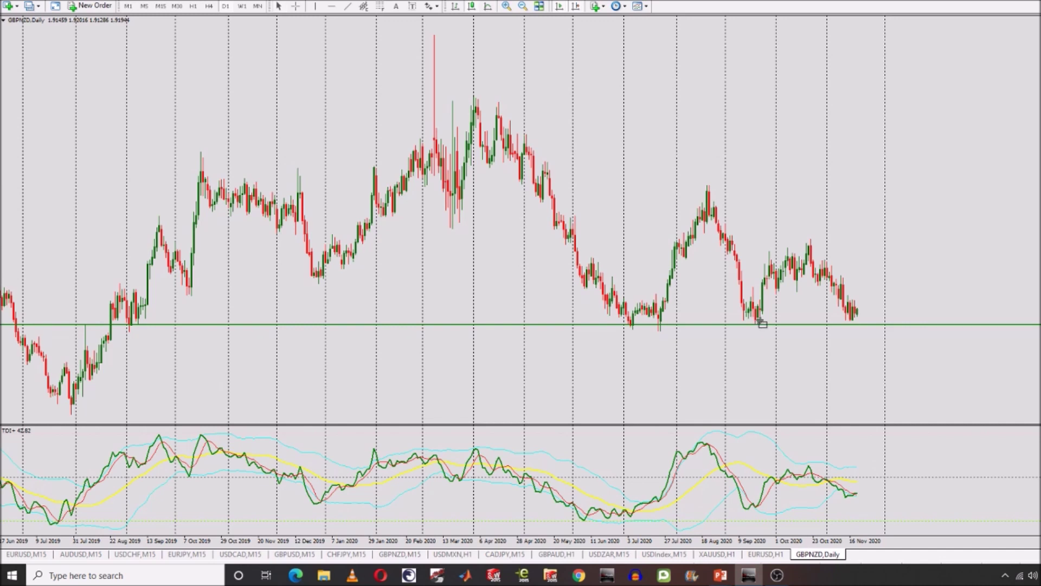
drag(760, 322, 881, 325)
double_click(882, 317)
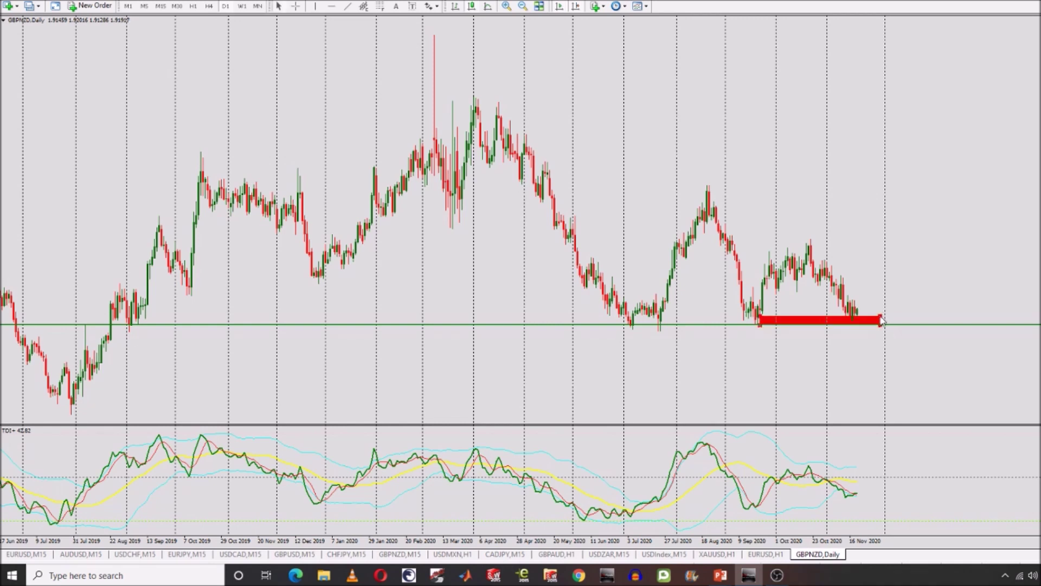
drag(881, 320, 882, 324)
click(882, 324)
Step: Delete the green horizontal line and switch the chart to H1
right_click(729, 325)
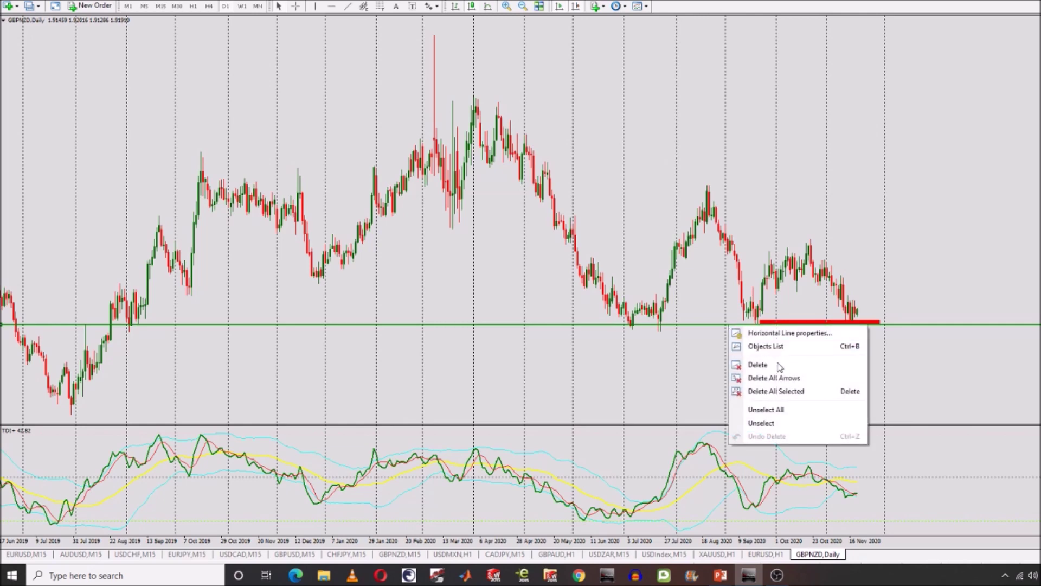
click(777, 365)
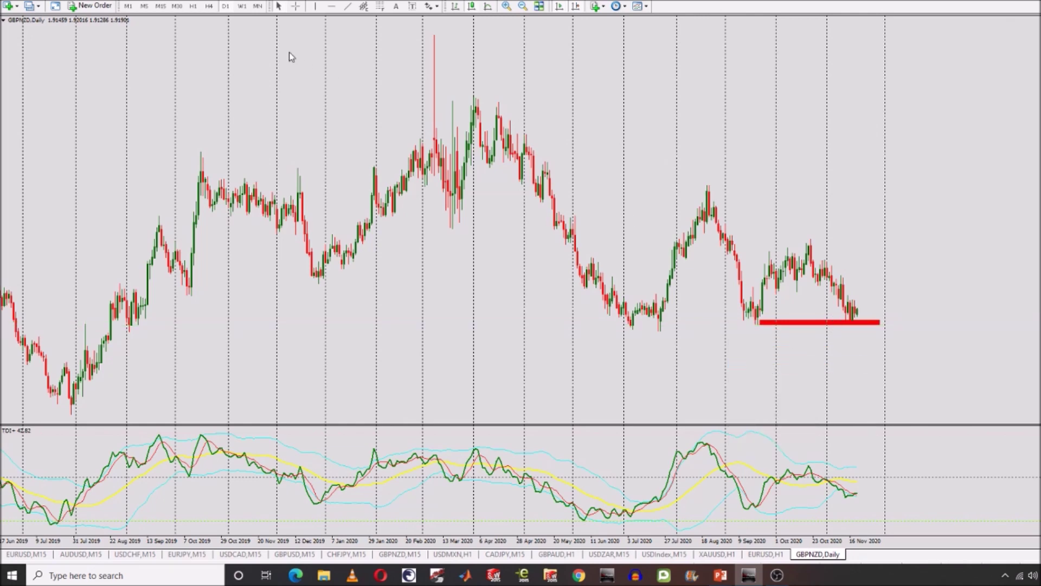
click(194, 7)
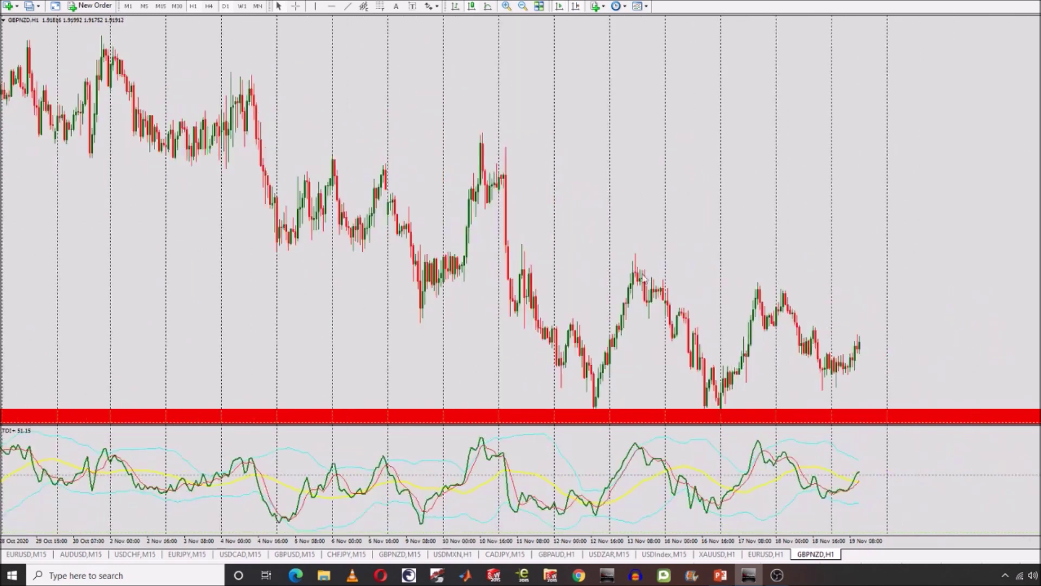
Step: On the daily chart, draw a short blue trend line from the September 2020 low
click(226, 6)
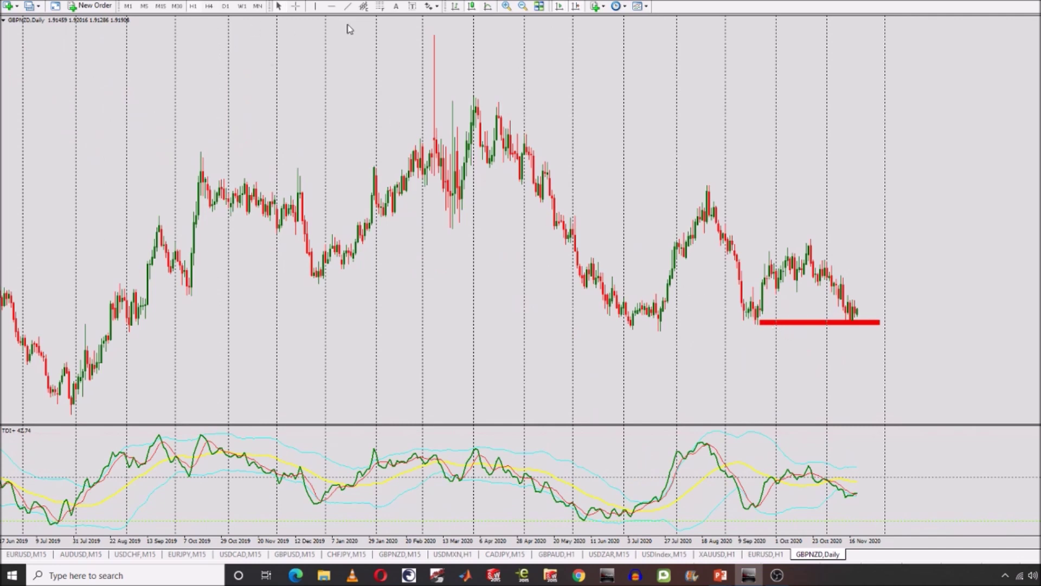
click(347, 6)
drag(758, 315, 754, 326)
Step: Switch back to H1 and scroll the chart to late September 2020
click(192, 7)
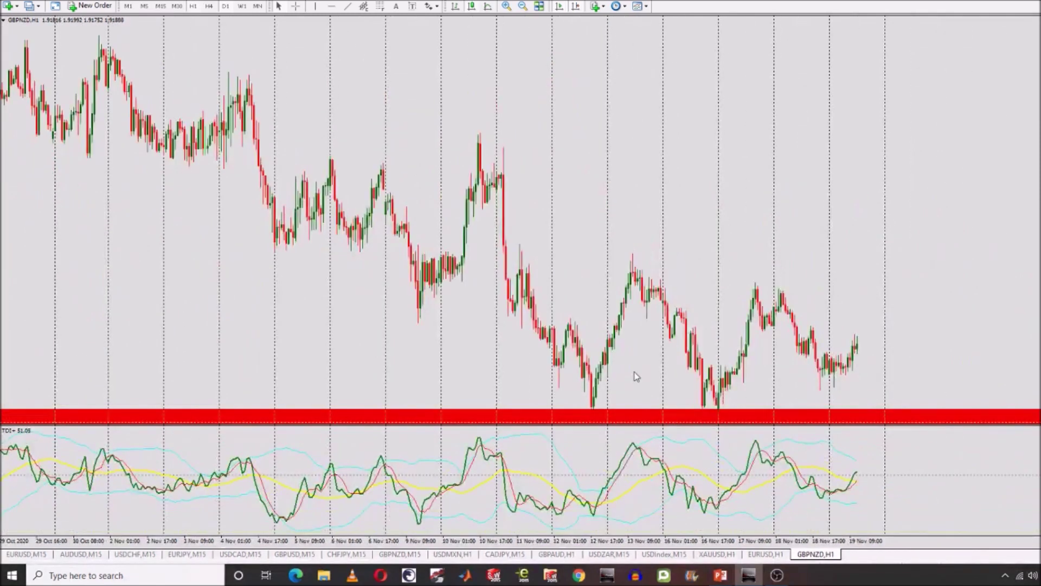
drag(411, 125, 1031, 293)
scroll(629, 295, left, 4)
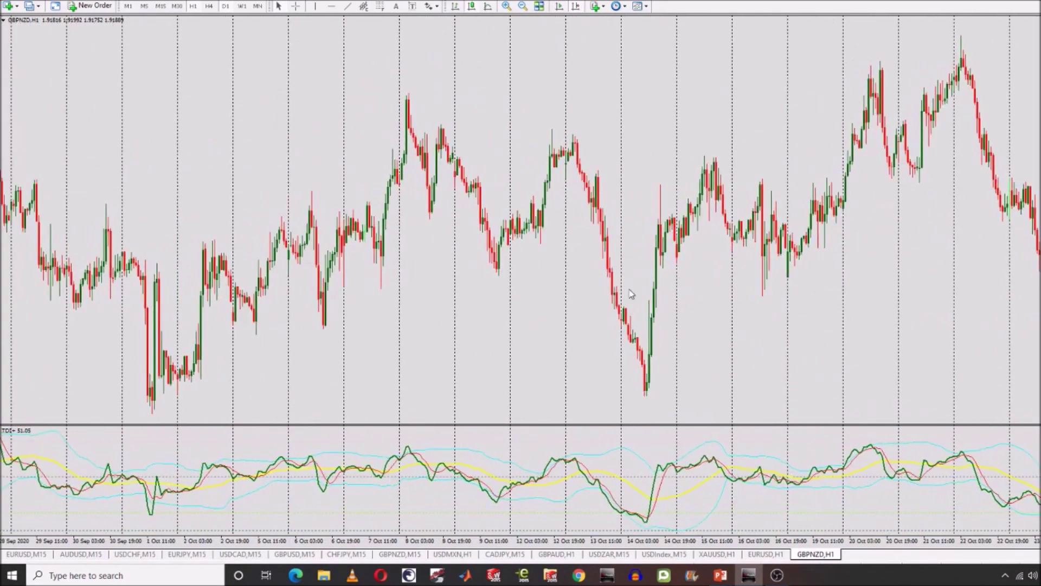
Step: Zoom out to the September candles and draw a blue trend line across the October highs
click(523, 6)
drag(588, 177, 807, 226)
drag(709, 122, 976, 204)
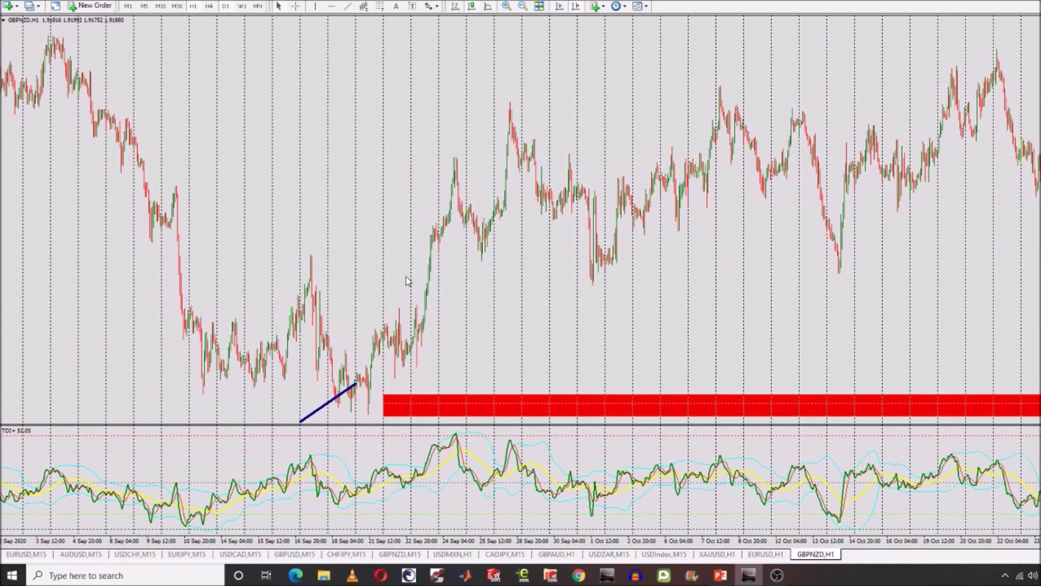
click(348, 6)
drag(942, 70, 1007, 65)
Step: Draw blue lines for the sideways range top and bottom and the drop from the October peak
drag(875, 347, 837, 348)
drag(925, 340, 635, 343)
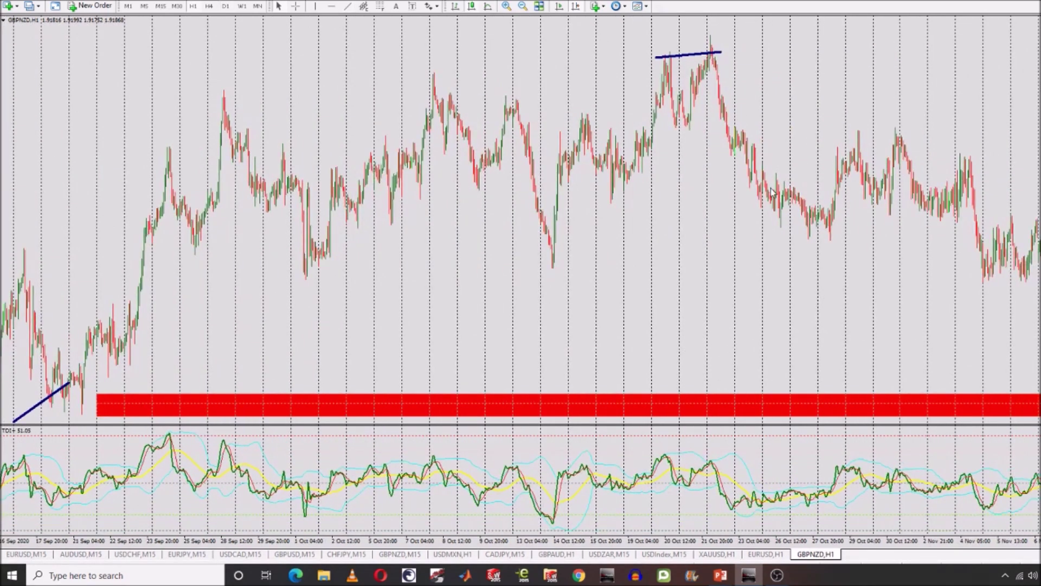
click(347, 7)
drag(738, 143, 822, 142)
drag(901, 142, 953, 144)
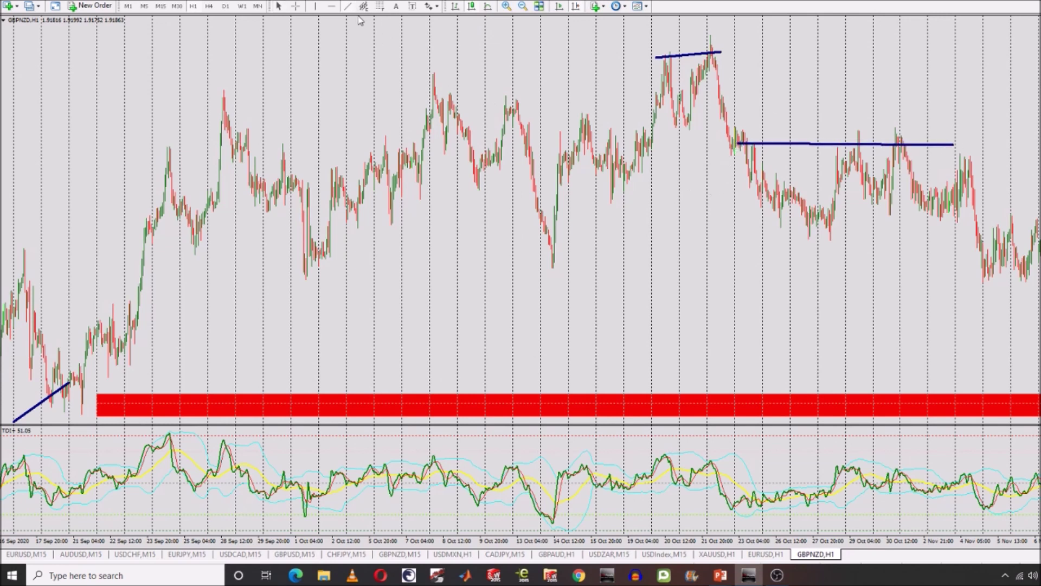
drag(764, 228, 966, 223)
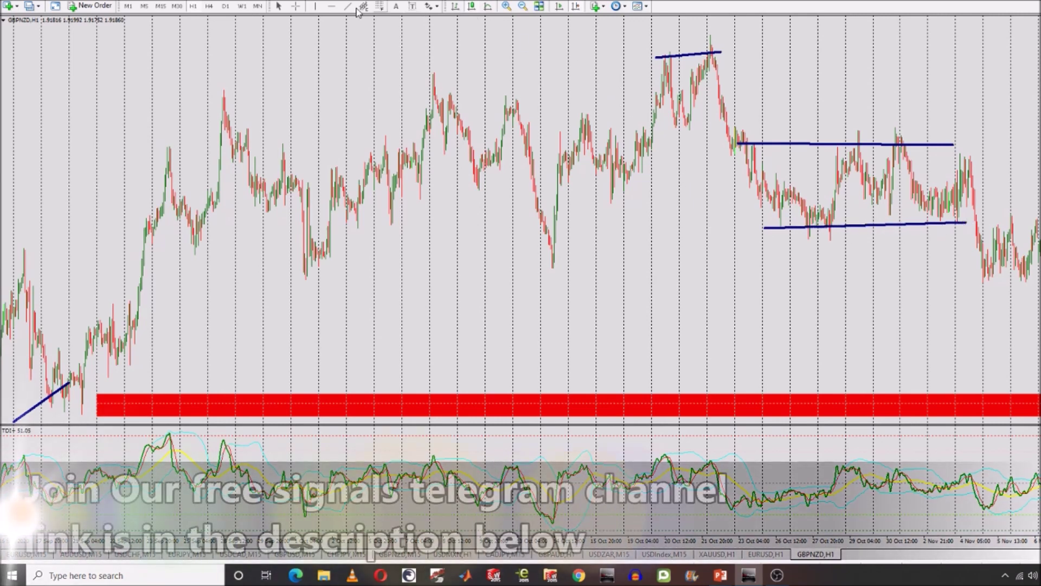
drag(708, 49, 735, 140)
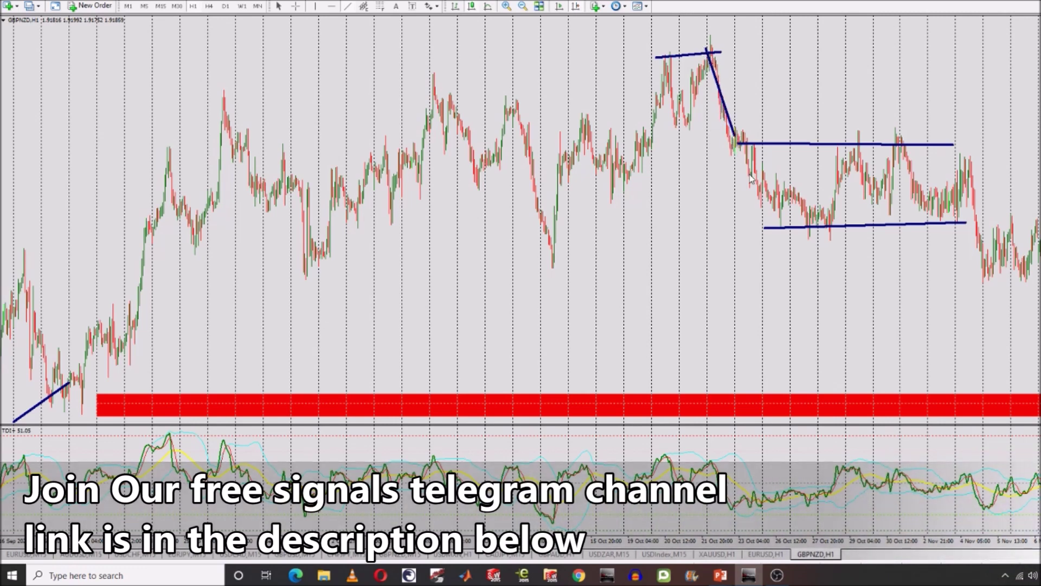
Step: Draw blue lines for the early-November range top and bottom and the drop into it
scroll(868, 184, down, 5)
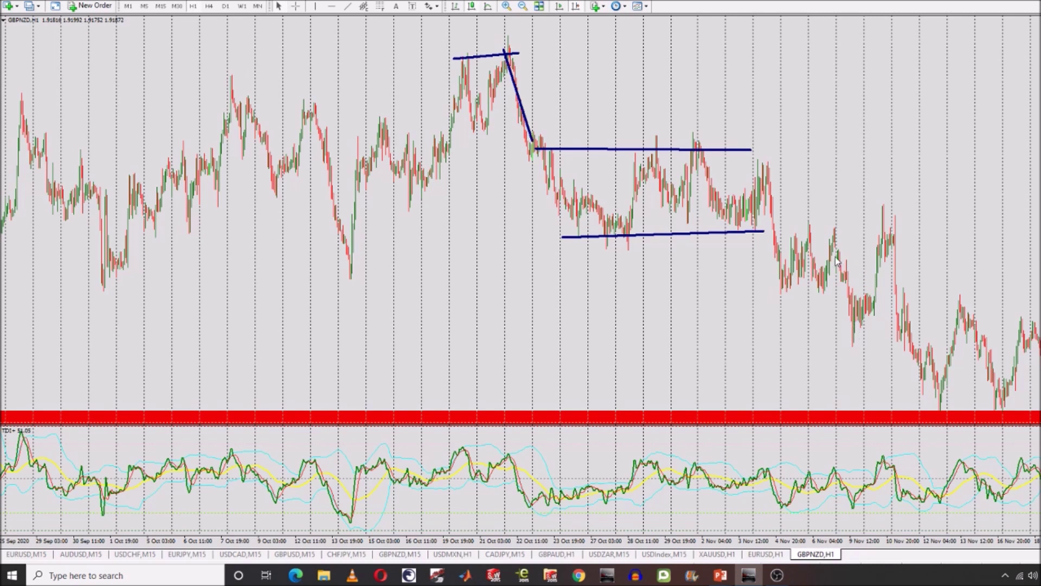
click(347, 6)
drag(790, 231, 889, 225)
click(347, 7)
drag(784, 317, 883, 318)
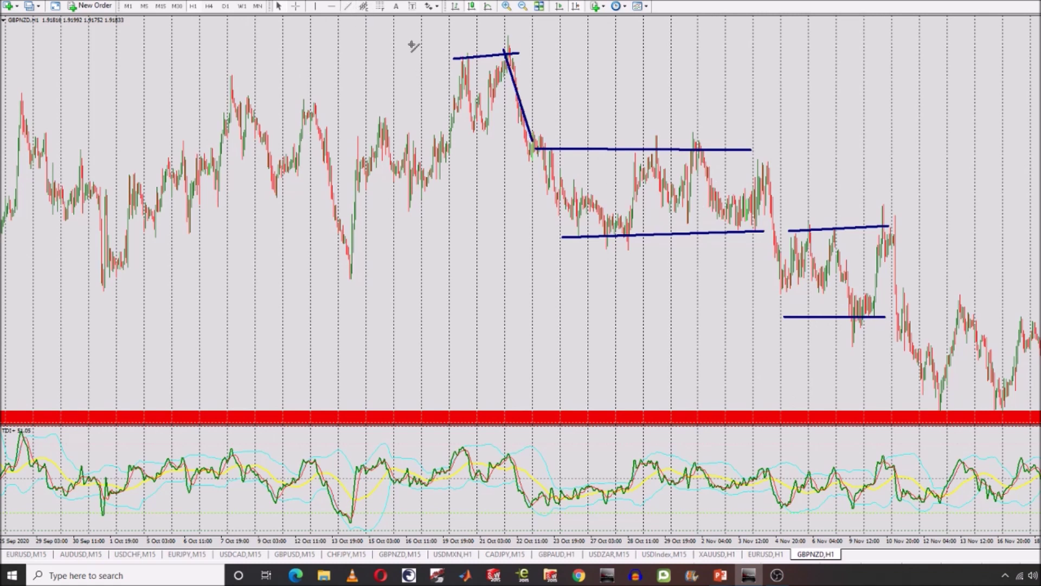
drag(765, 174, 793, 320)
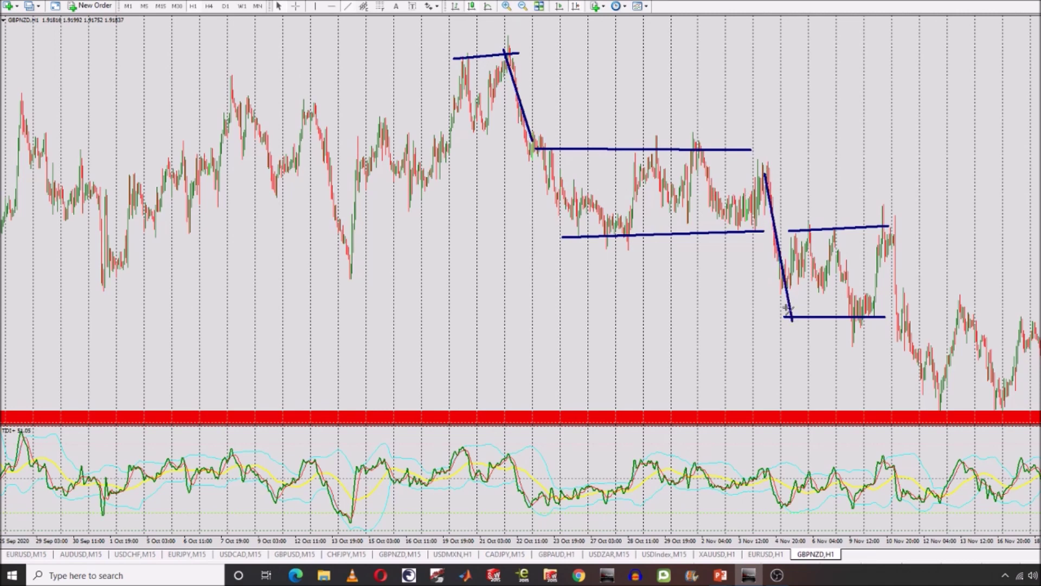
Step: Draw a blue line for the mid-November decline toward the red zone, then zoom in
drag(790, 223, 644, 226)
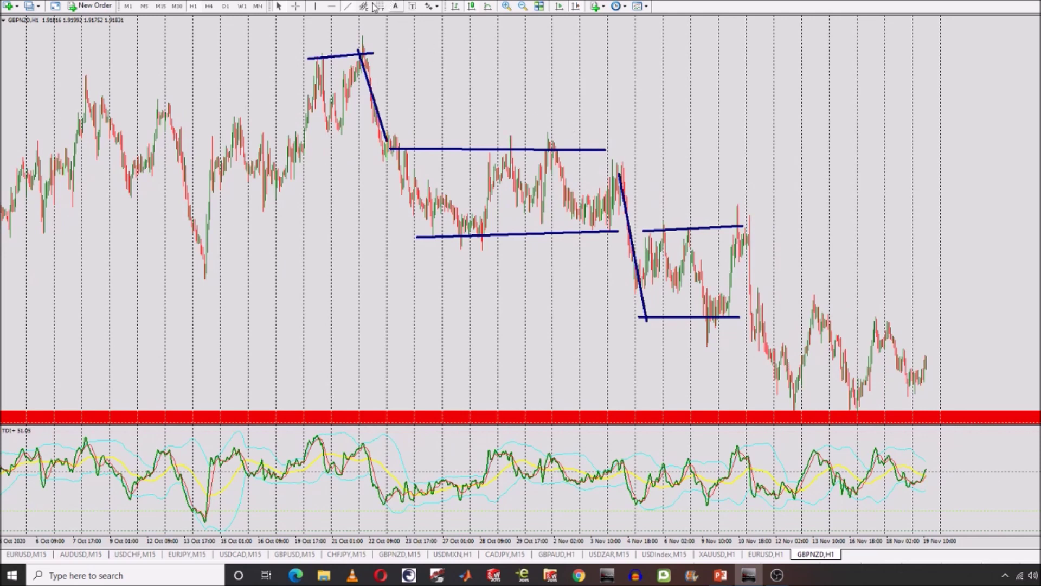
click(348, 6)
drag(747, 233, 781, 395)
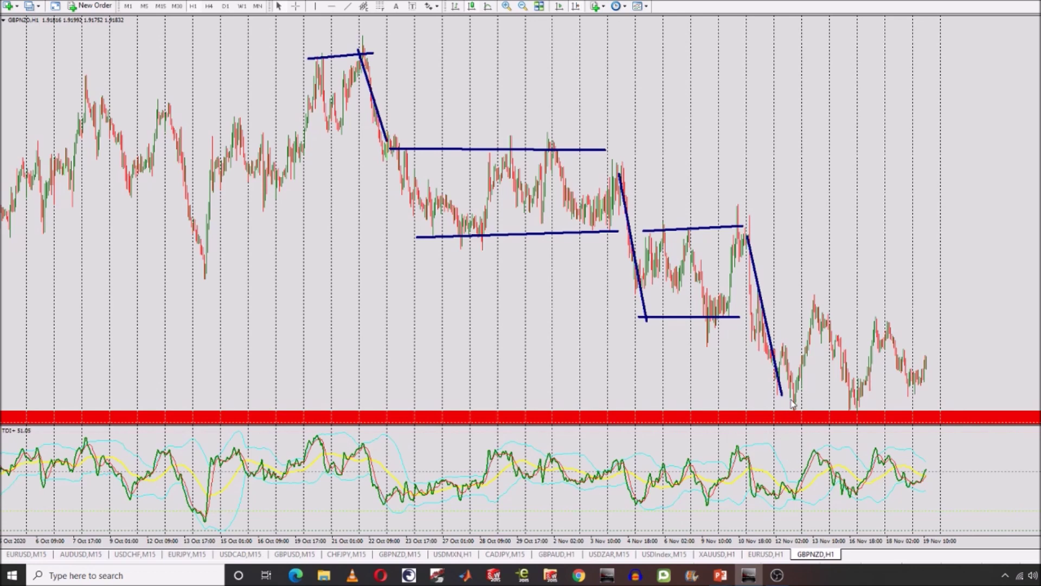
click(506, 6)
scroll(587, 72, down, 3)
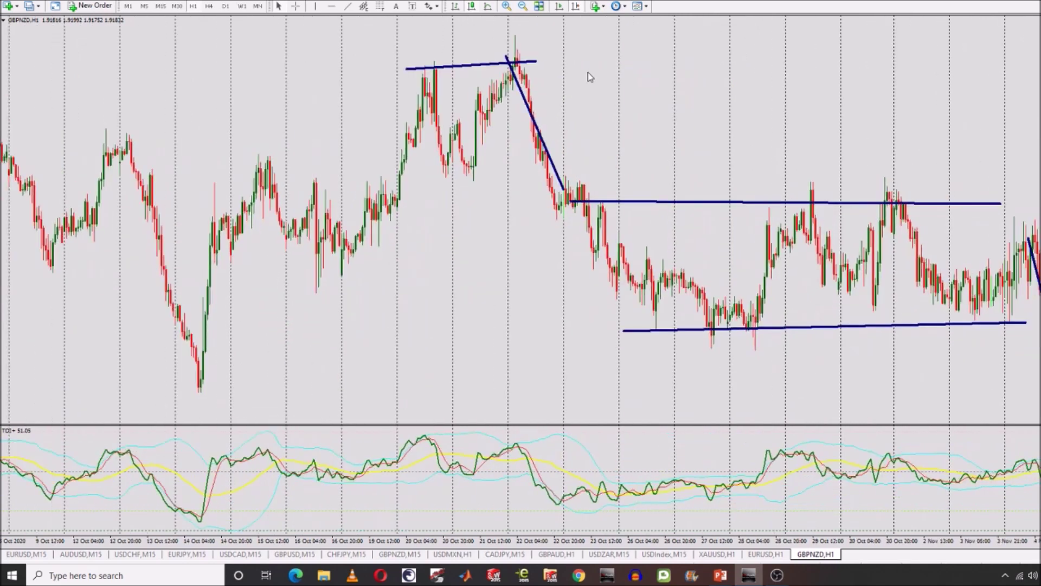
Step: Enable chart shift and place a green horizontal line at the recent lows
click(577, 7)
click(578, 8)
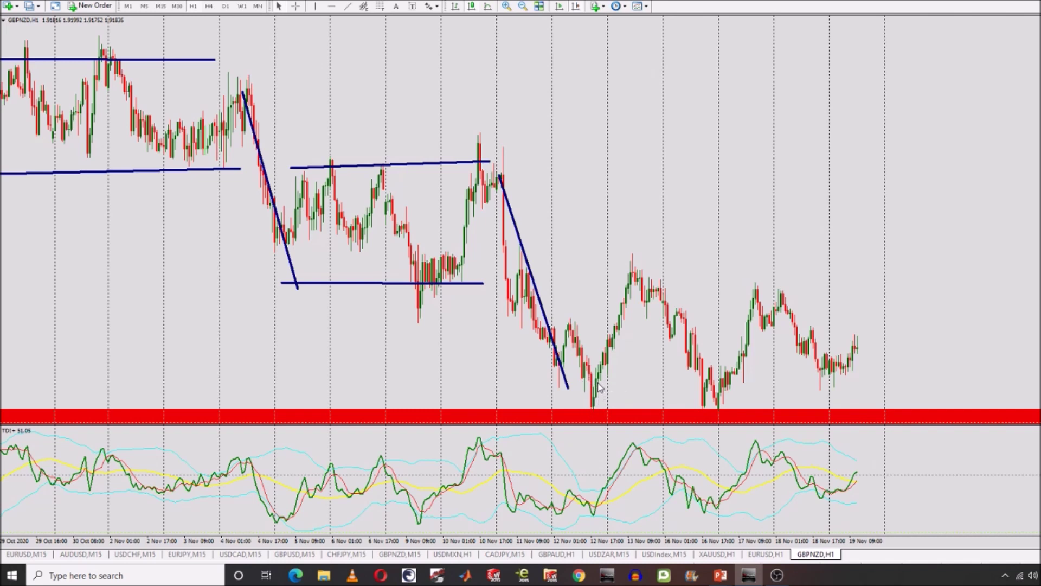
click(332, 5)
click(599, 382)
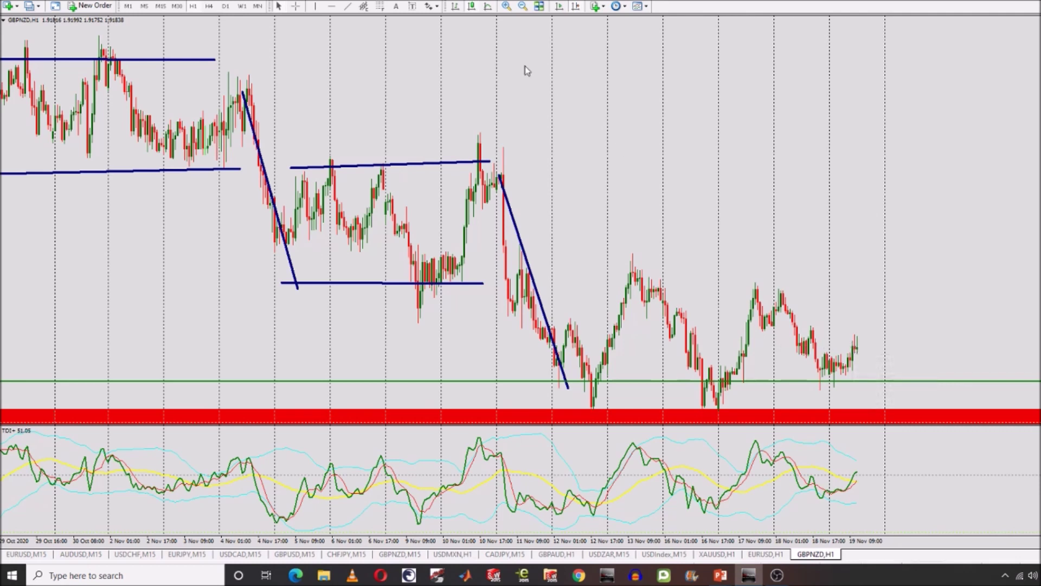
Step: Project a steep blue upward trend line beyond the latest candle, then open the EURUSD H1 chart
click(347, 6)
drag(870, 339, 982, 28)
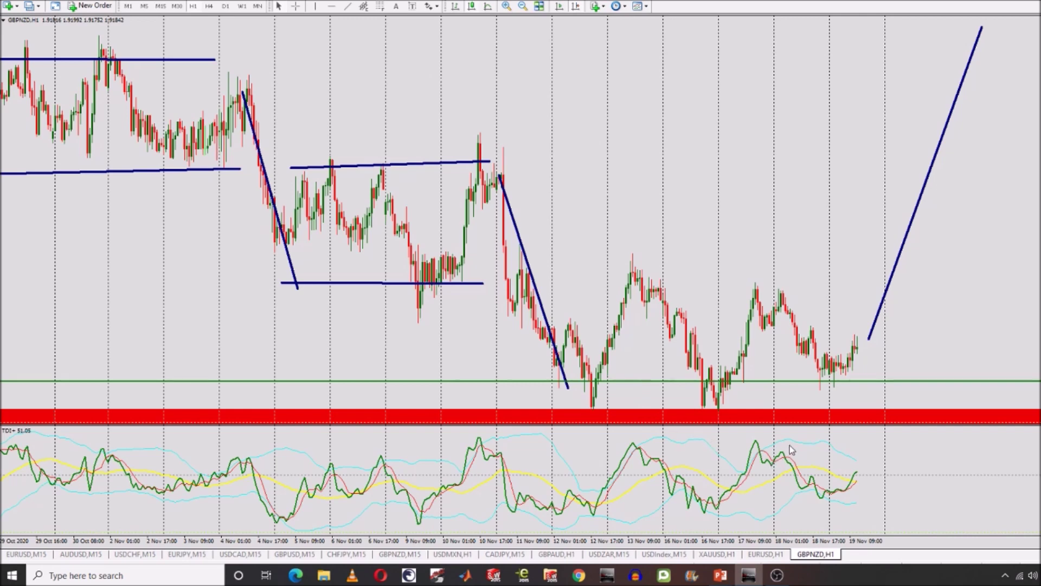
click(774, 553)
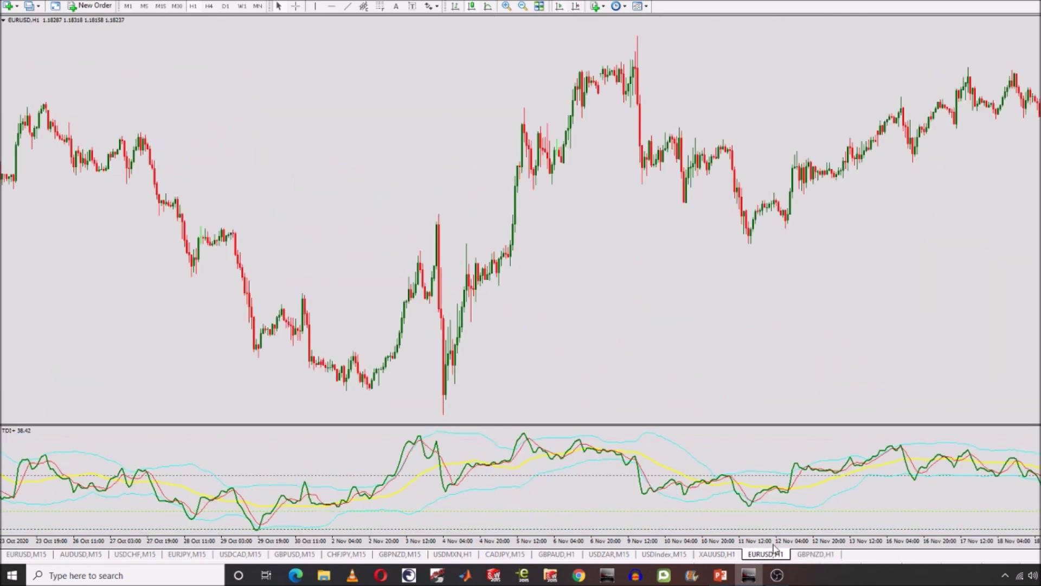
Step: Put EURUSD on D1 with chart shift and add green lines at the recent highs and range low
click(225, 5)
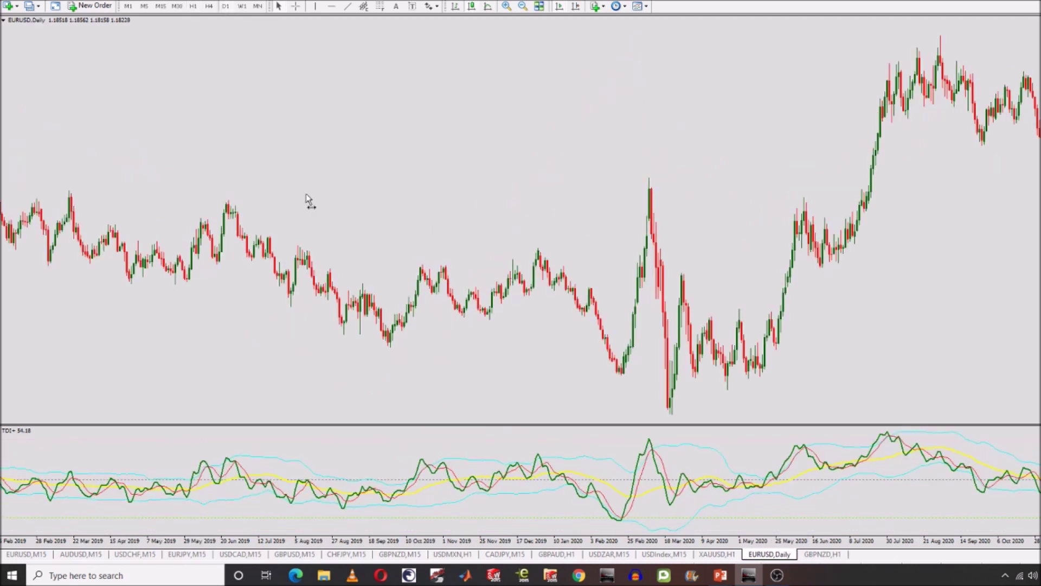
click(574, 8)
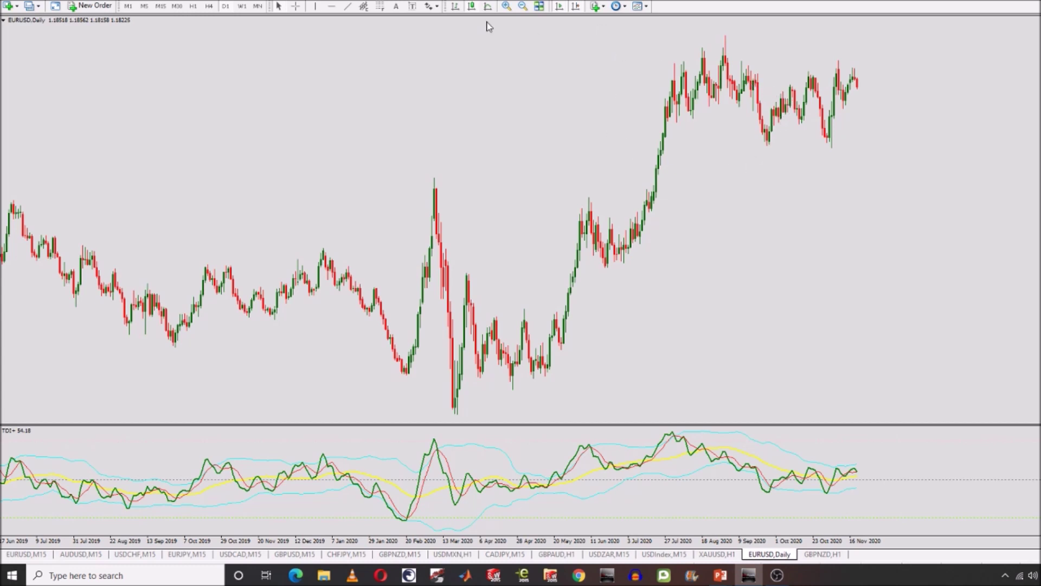
click(333, 7)
click(839, 67)
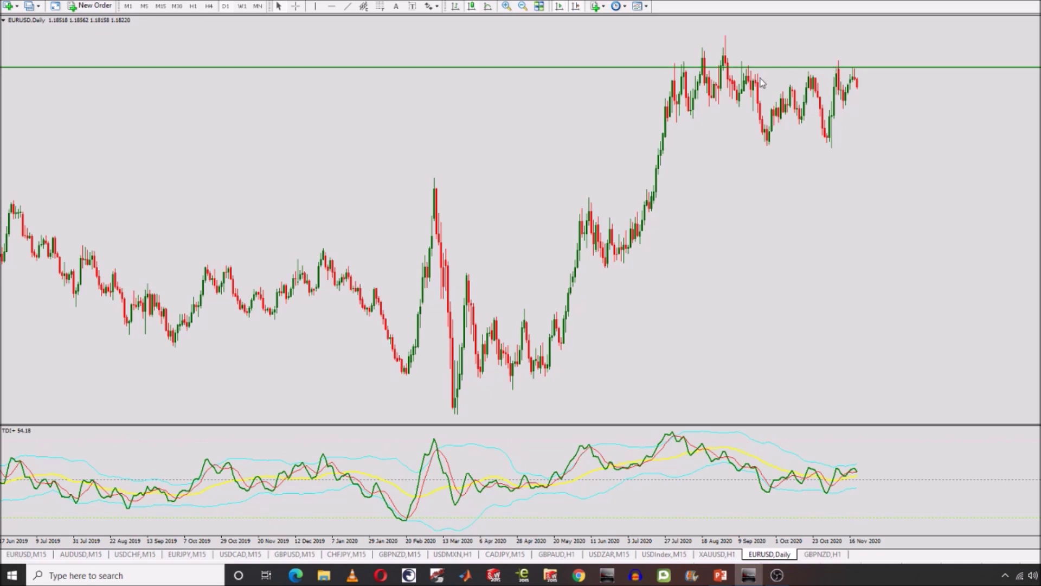
click(331, 6)
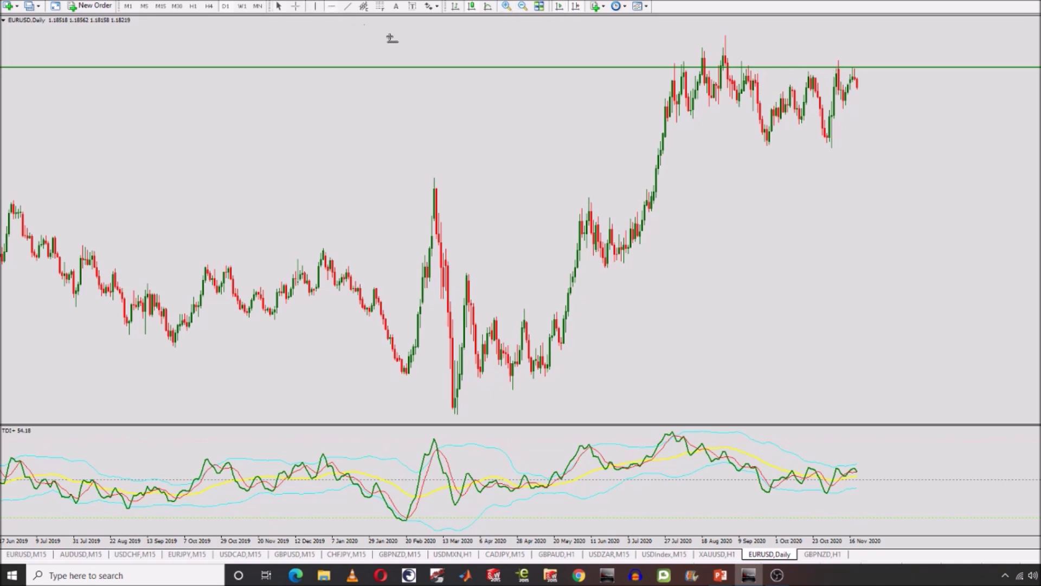
click(844, 109)
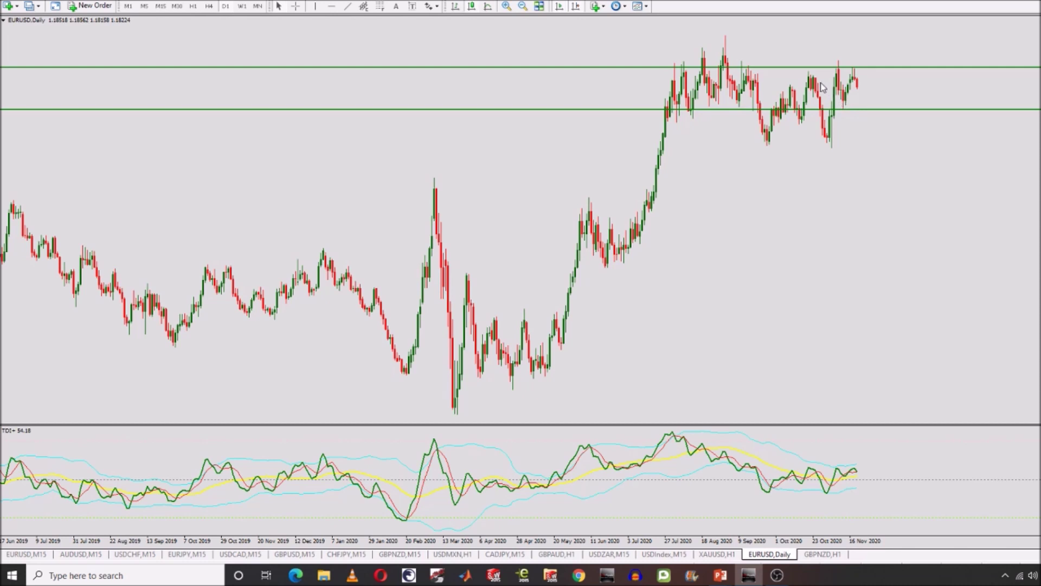
Step: Draw a red rectangle on the upper green line and copy it onto the lower line, aligned
click(72, 2)
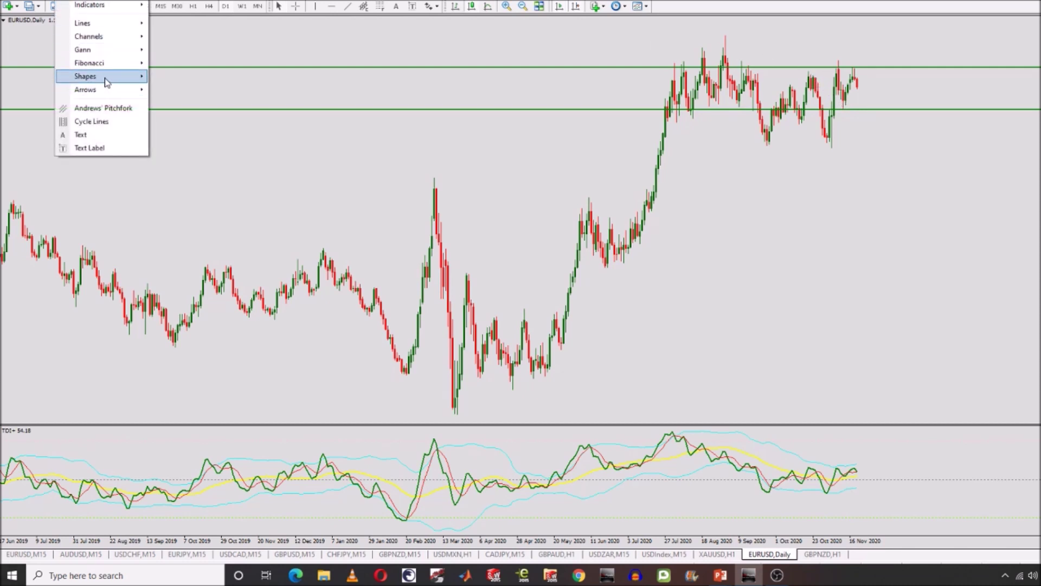
click(167, 77)
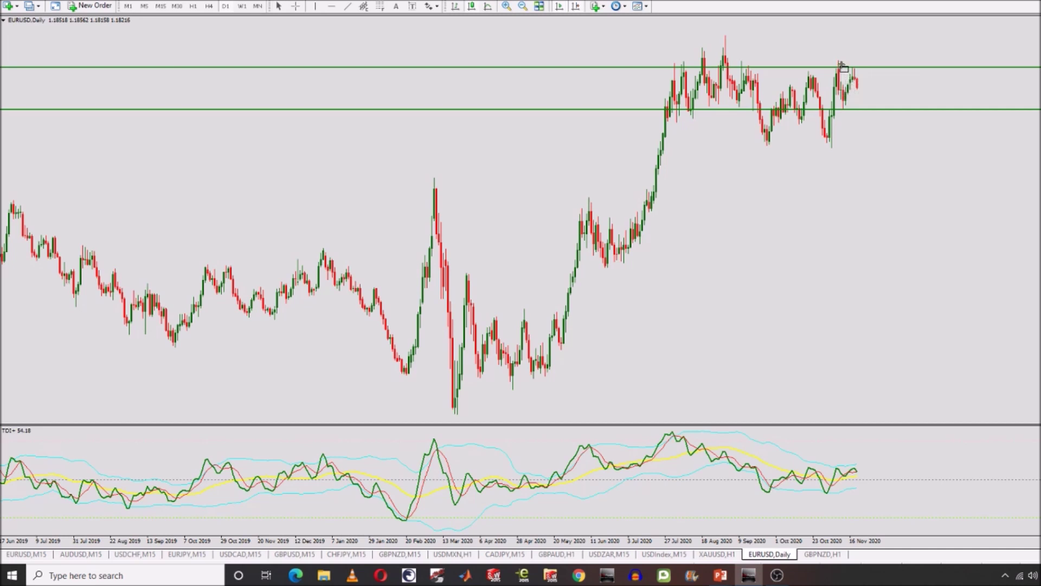
drag(844, 57, 914, 58)
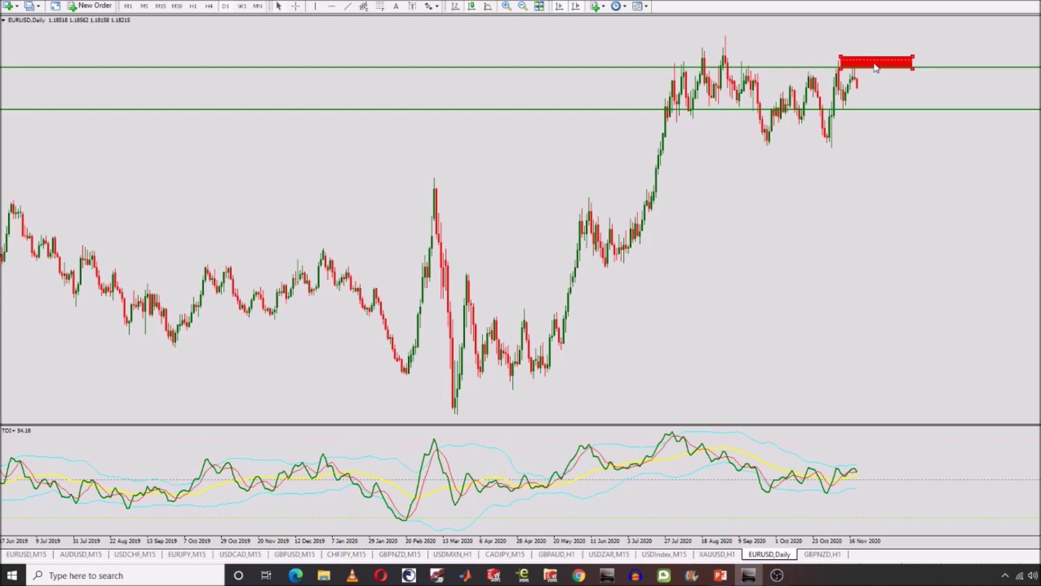
drag(876, 66, 877, 113)
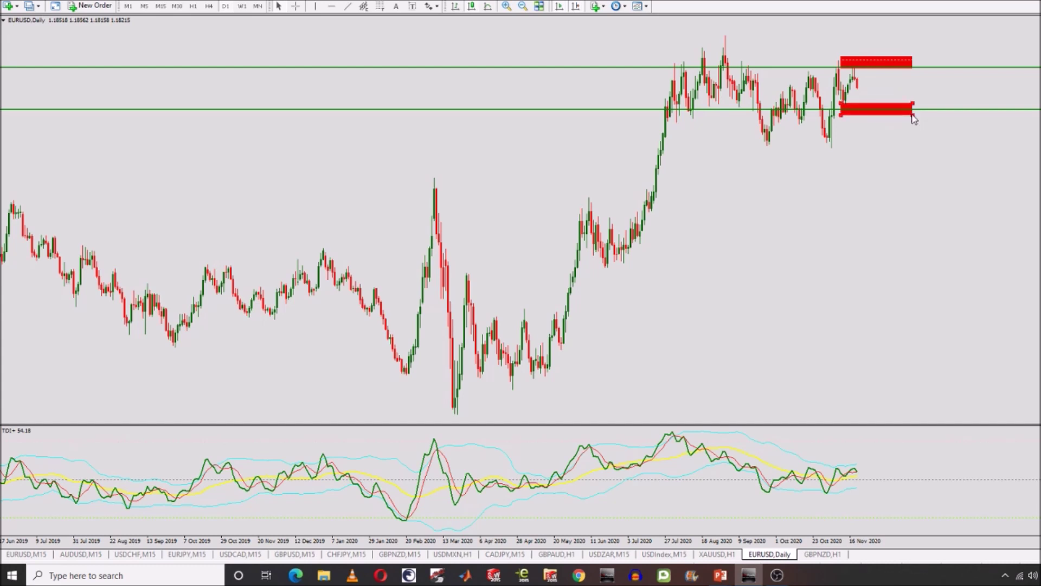
drag(912, 114, 913, 110)
drag(914, 111, 918, 115)
Step: Delete the lower and upper green horizontal lines from the EURUSD daily chart
right_click(709, 109)
click(735, 145)
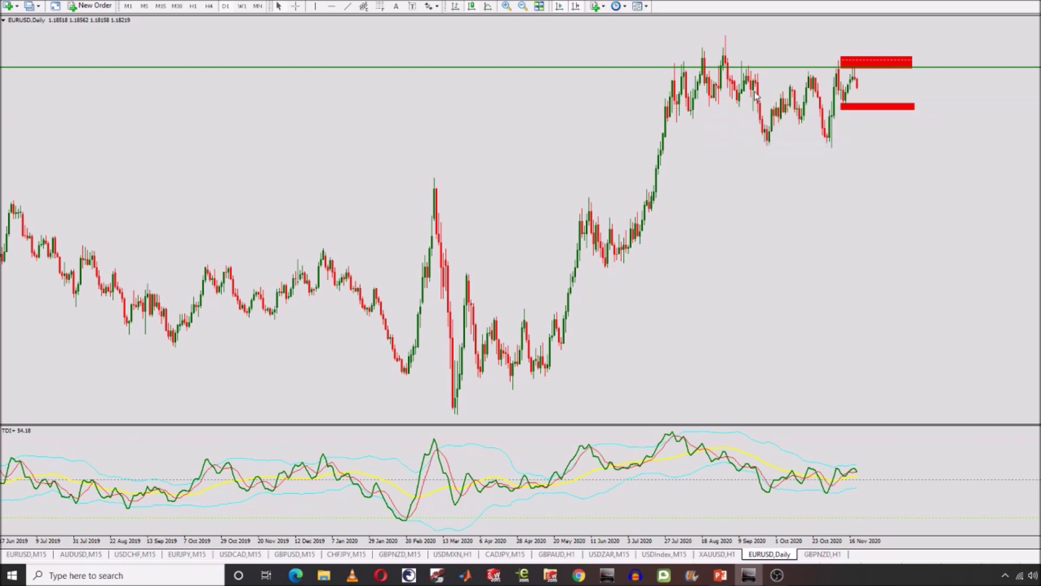
right_click(782, 68)
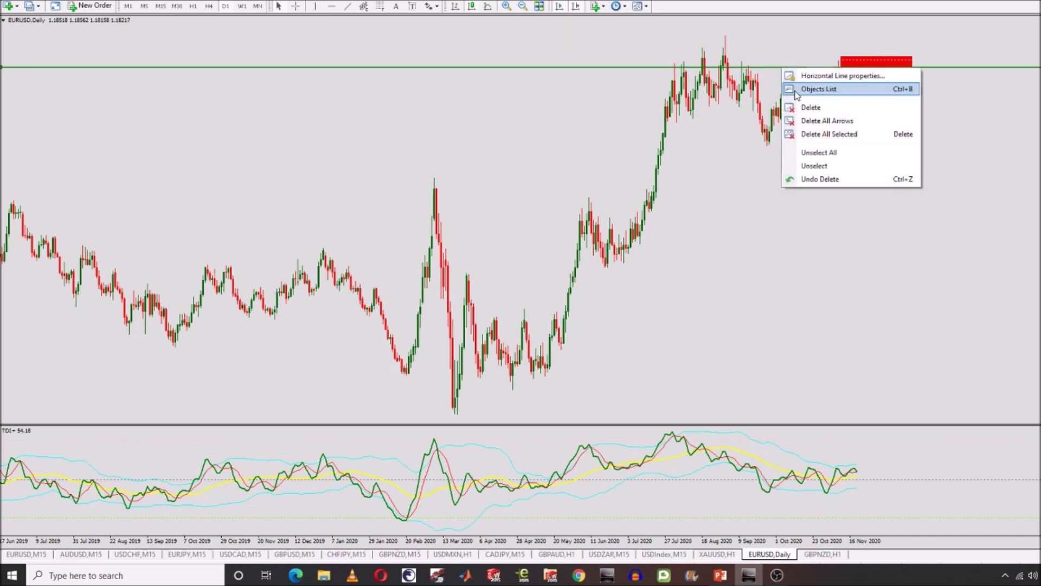
click(806, 110)
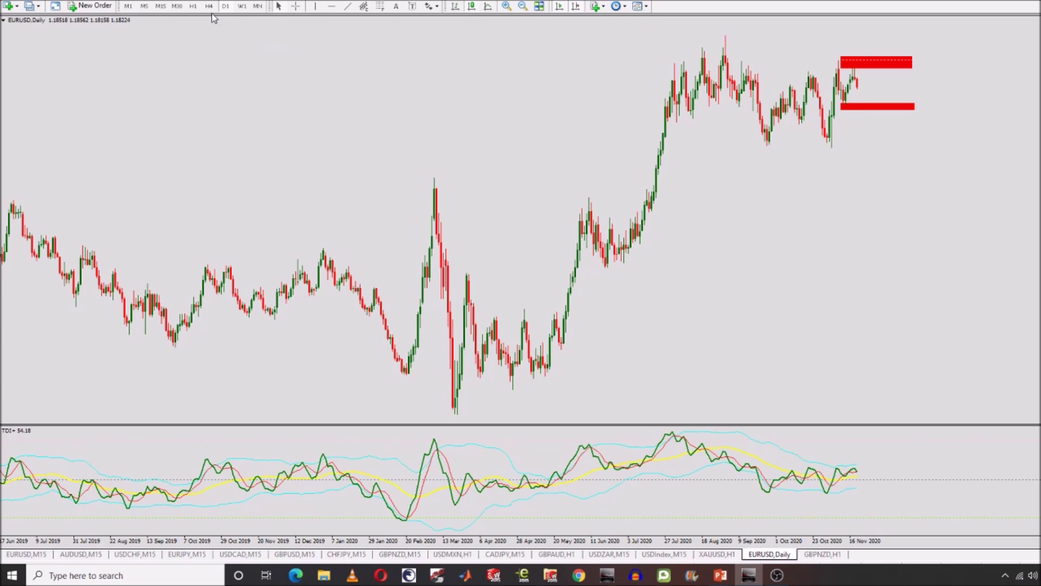
Step: Switch EURUSD to H1 and jump back to the latest bars
click(193, 6)
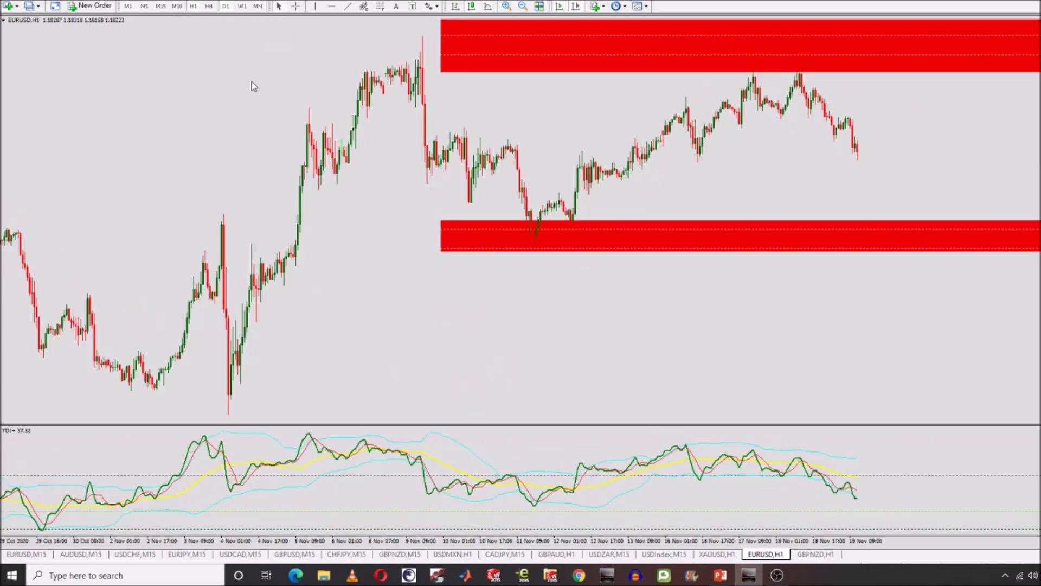
scroll(575, 117, up, 5)
scroll(790, 133, down, 3)
scroll(790, 132, up, 3)
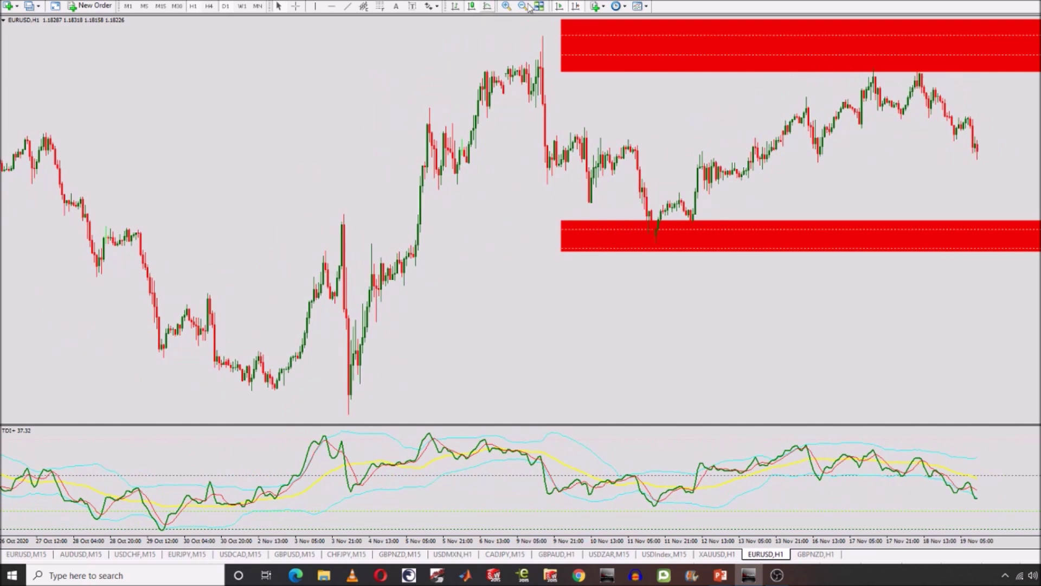
click(559, 6)
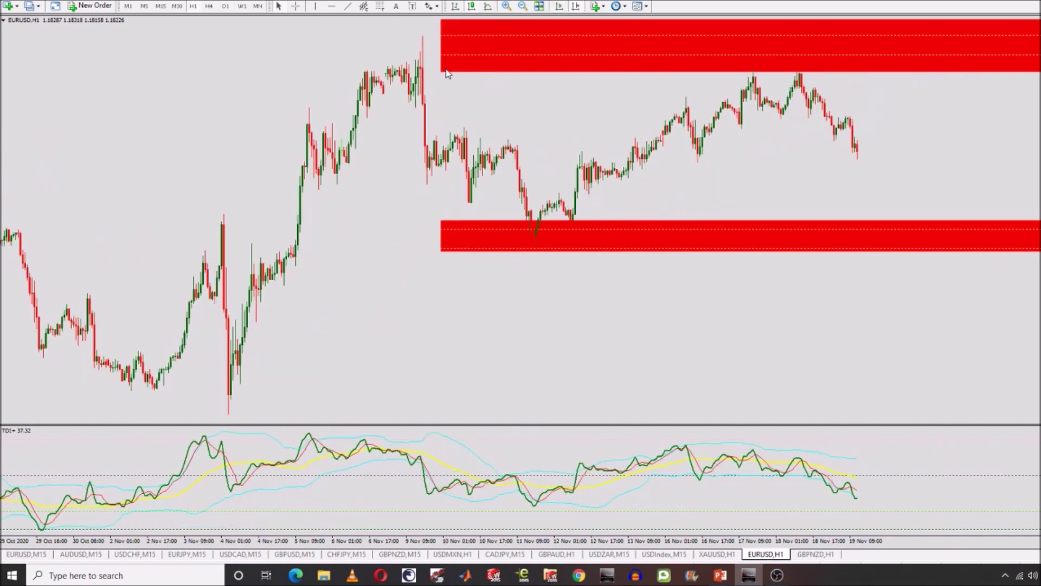
Step: Stretch the upper red zone leftward toward the earlier October peak and fine-tune its edge
drag(434, 74, 396, 68)
scroll(698, 135, up, 10)
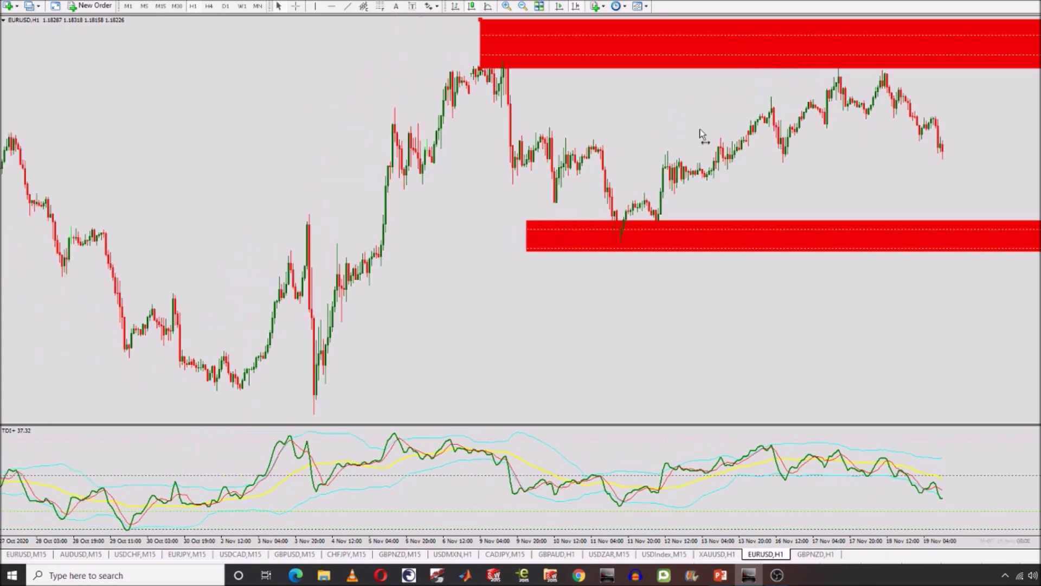
scroll(925, 160, up, 2)
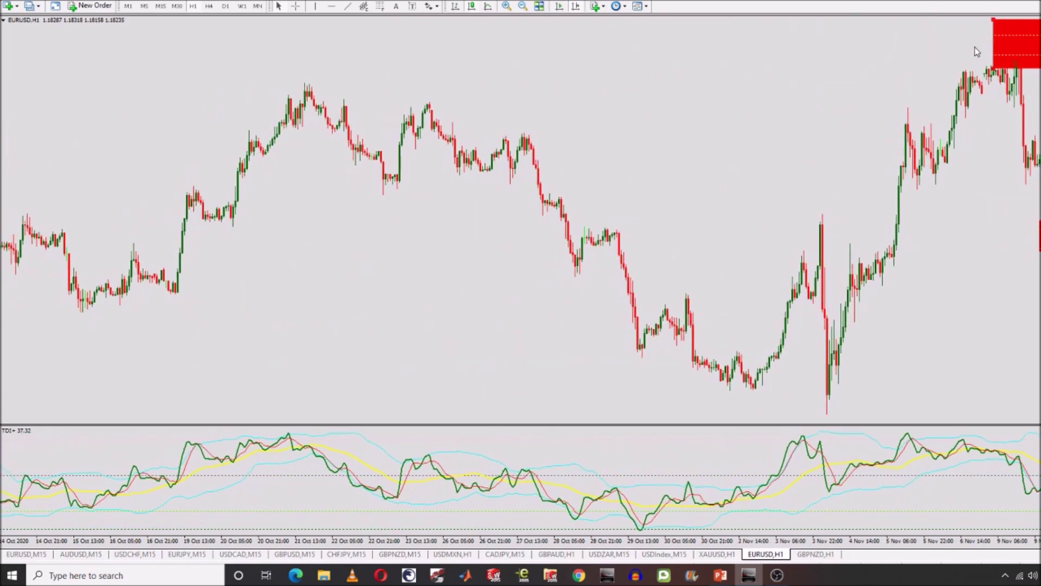
drag(996, 20, 997, 20)
scroll(835, 111, up, 8)
scroll(665, 85, down, 3)
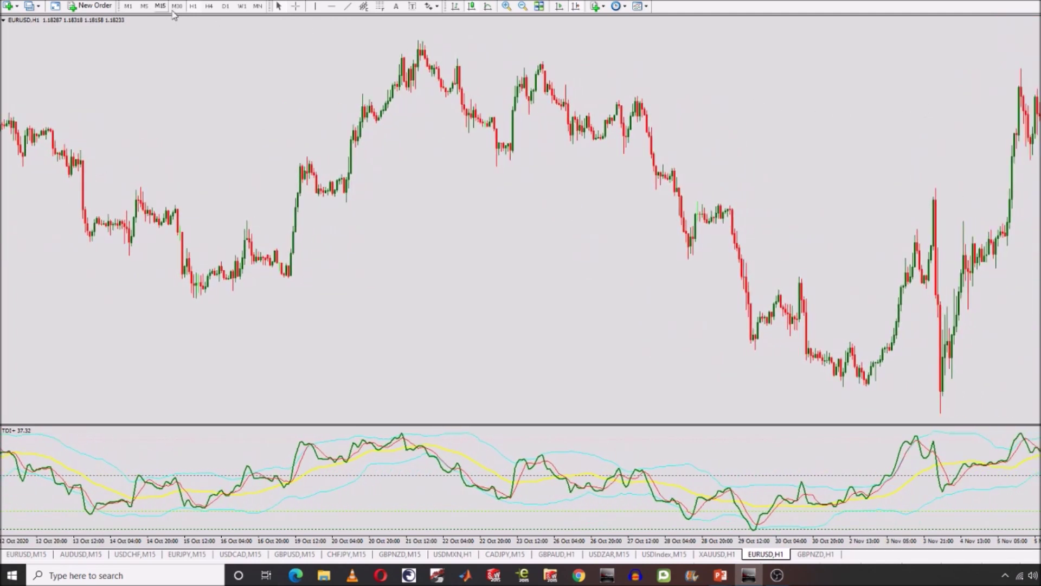
Step: On the D1 EURUSD chart, stretch the upper red zone's left edge back to early September 2020
click(225, 8)
scroll(530, 151, up, 10)
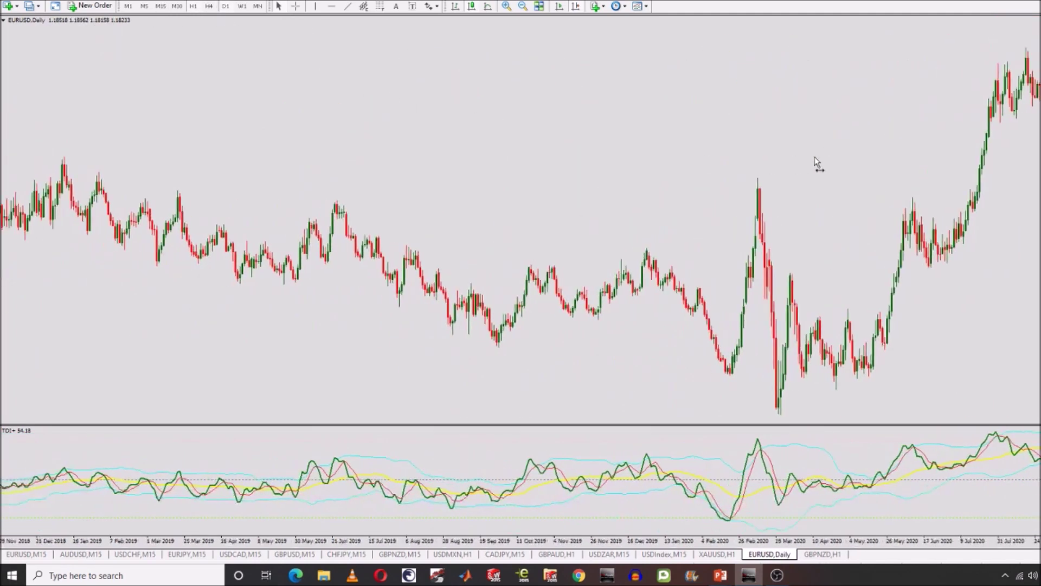
drag(831, 165, 333, 157)
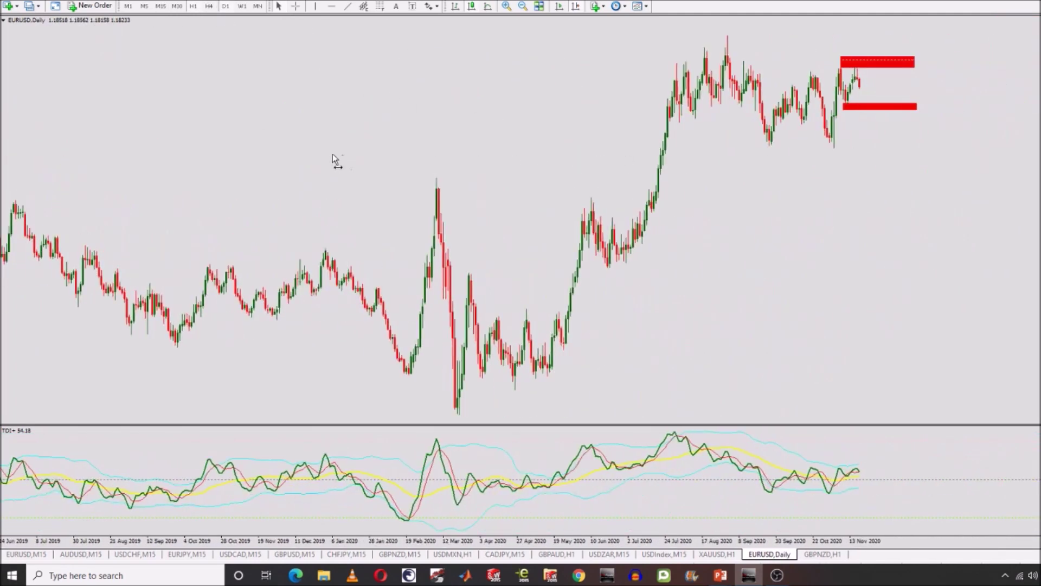
double_click(844, 63)
drag(841, 69, 741, 73)
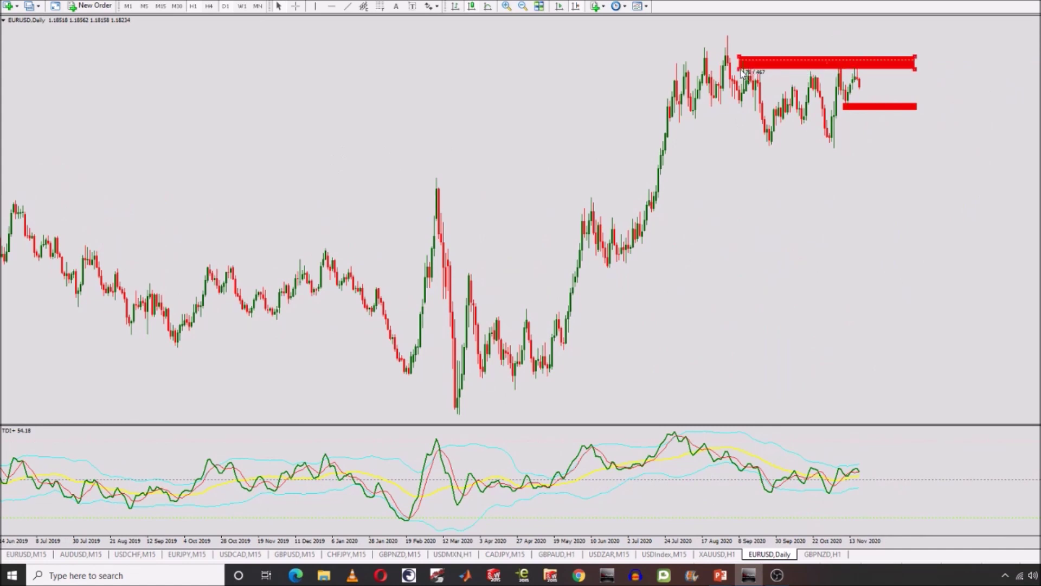
double_click(753, 71)
click(191, 7)
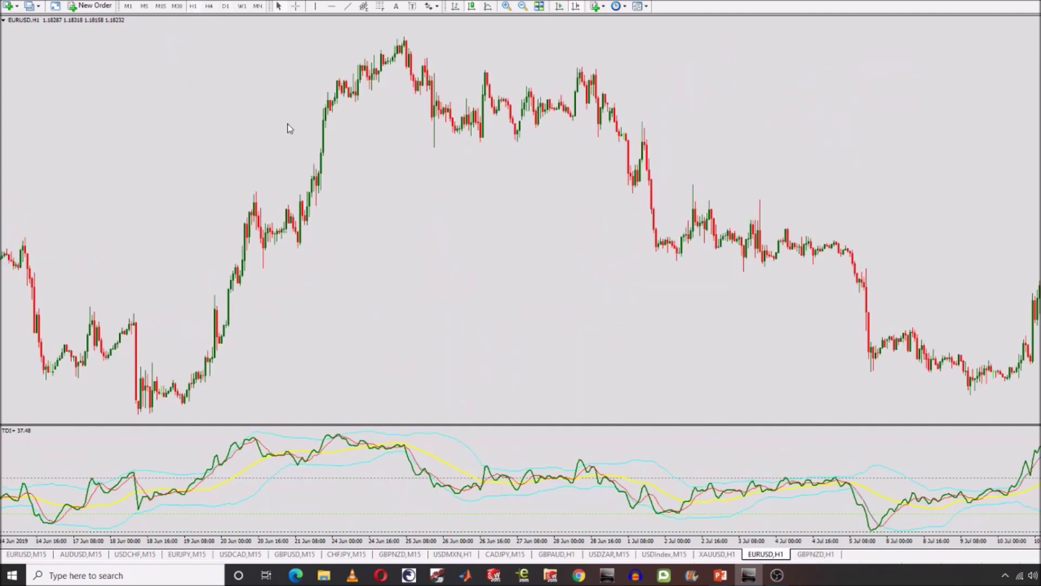
click(576, 7)
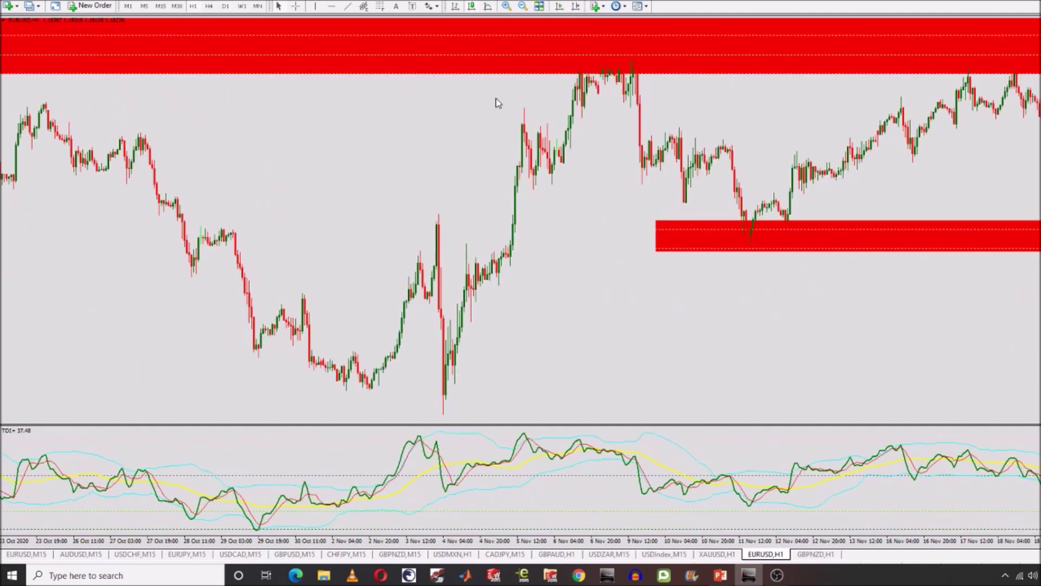
scroll(821, 119, down, 10)
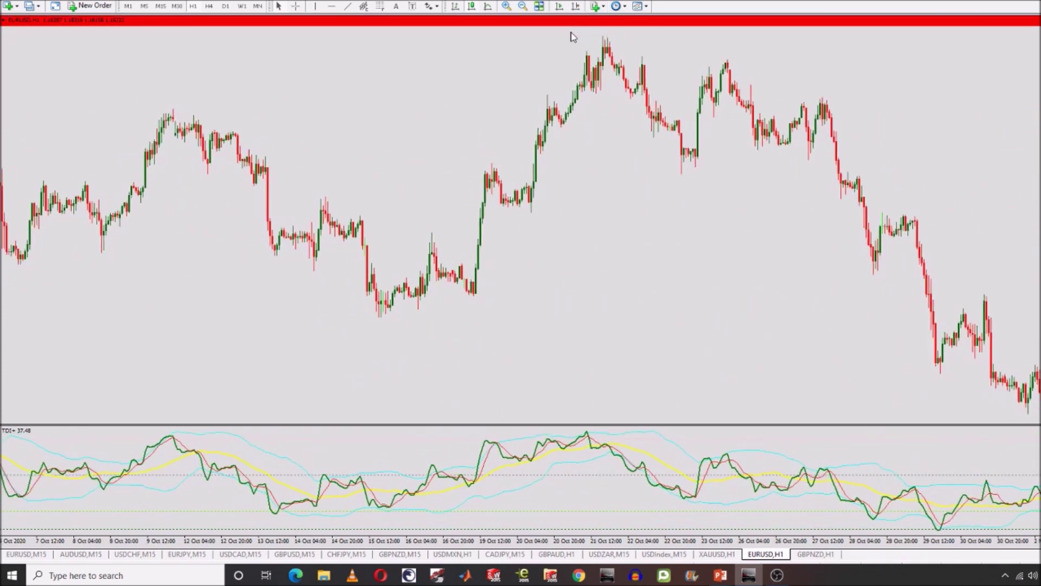
scroll(655, 45, up, 10)
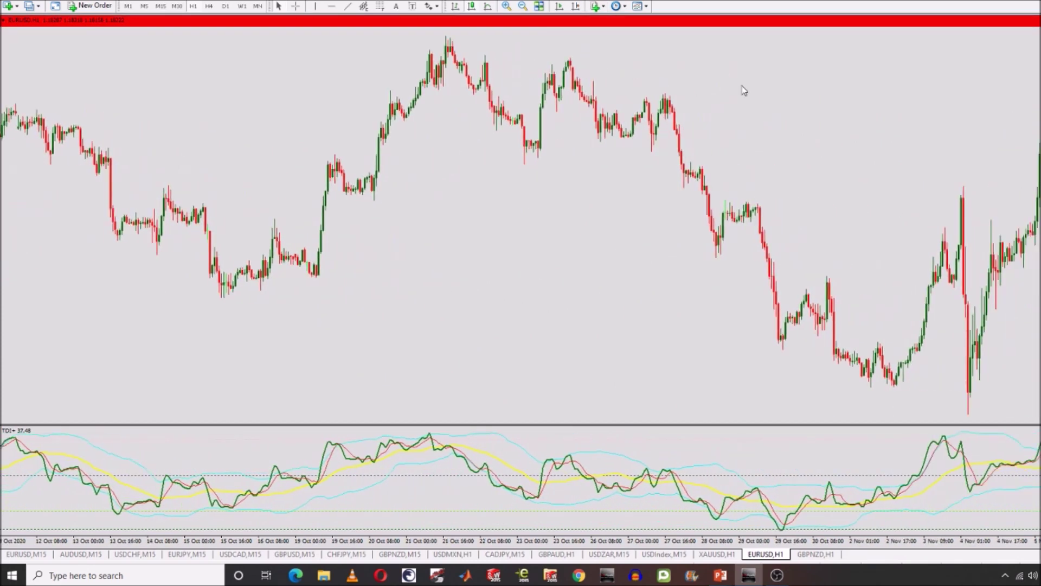
scroll(645, 312, down, 6)
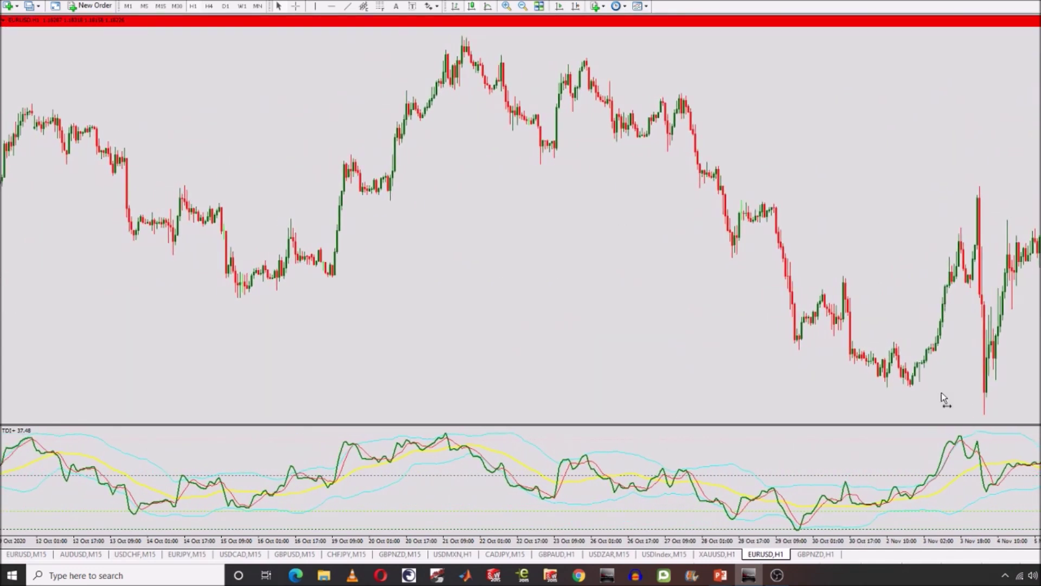
scroll(942, 392, up, 1)
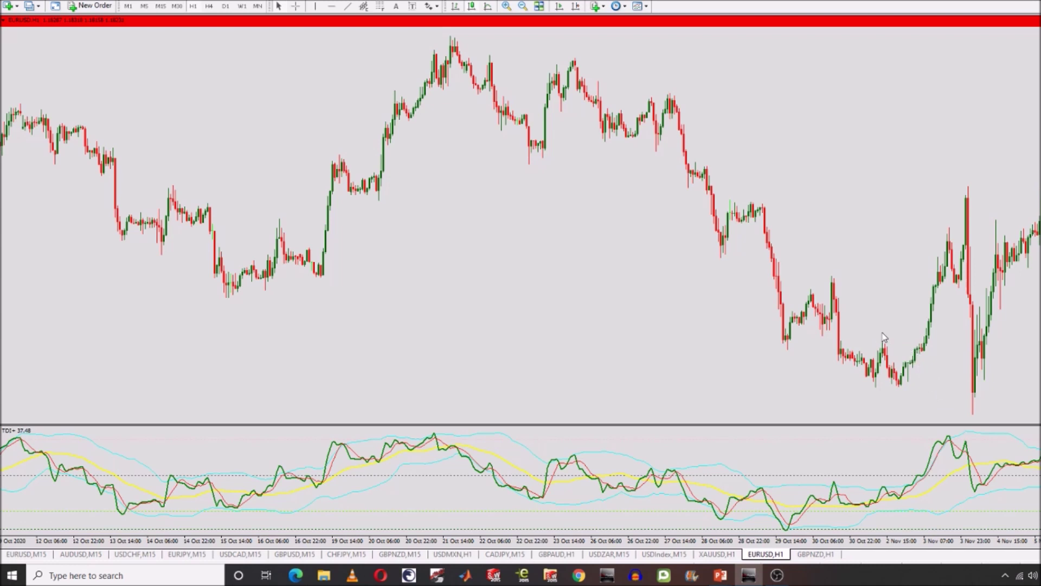
Step: Turn on the grid with Ctrl+G and draw blue swing lines up the rally from the November low
key(ctrl+g)
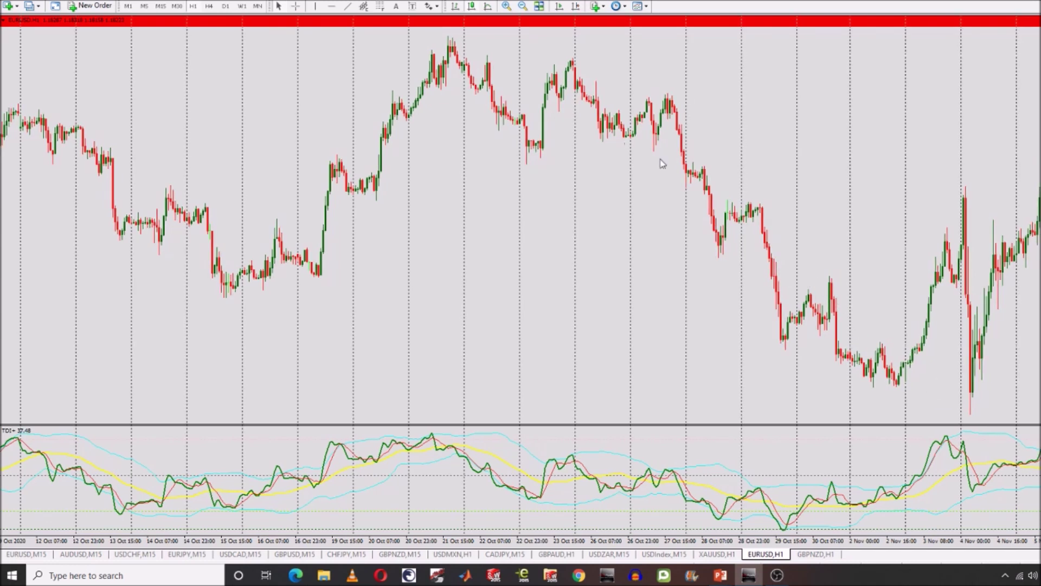
click(345, 8)
drag(971, 395, 1002, 248)
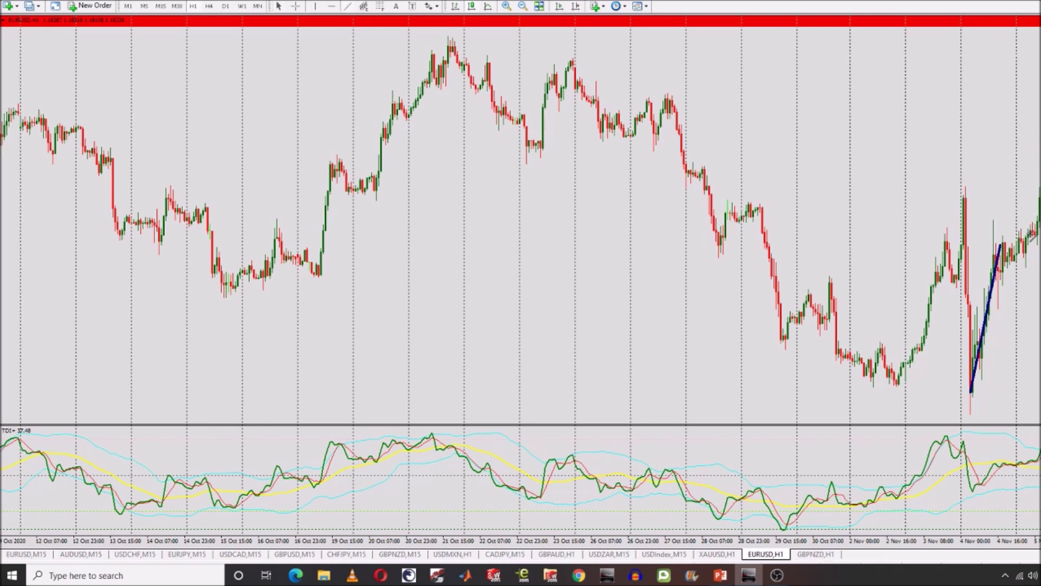
mouse_move(1031, 248)
mouse_down()
mouse_move(1040, 163)
mouse_move(1028, 125)
mouse_up()
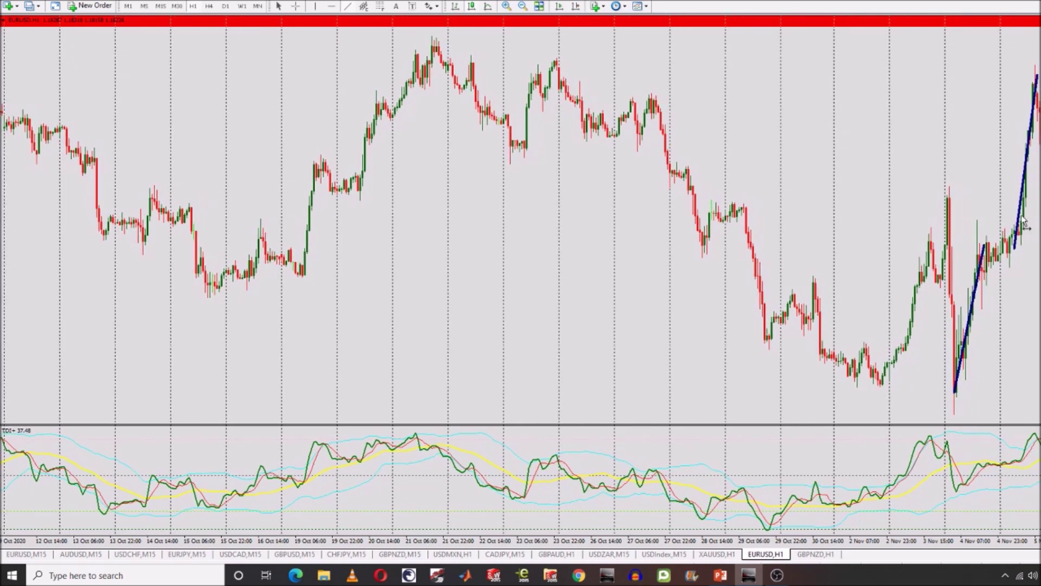
drag(1015, 221, 1010, 223)
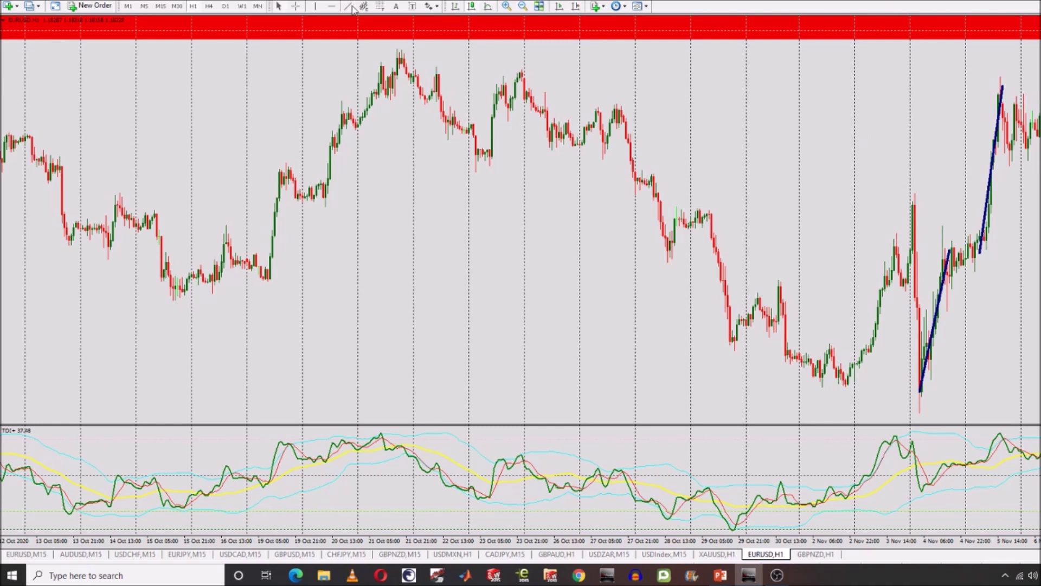
drag(1025, 147, 1020, 73)
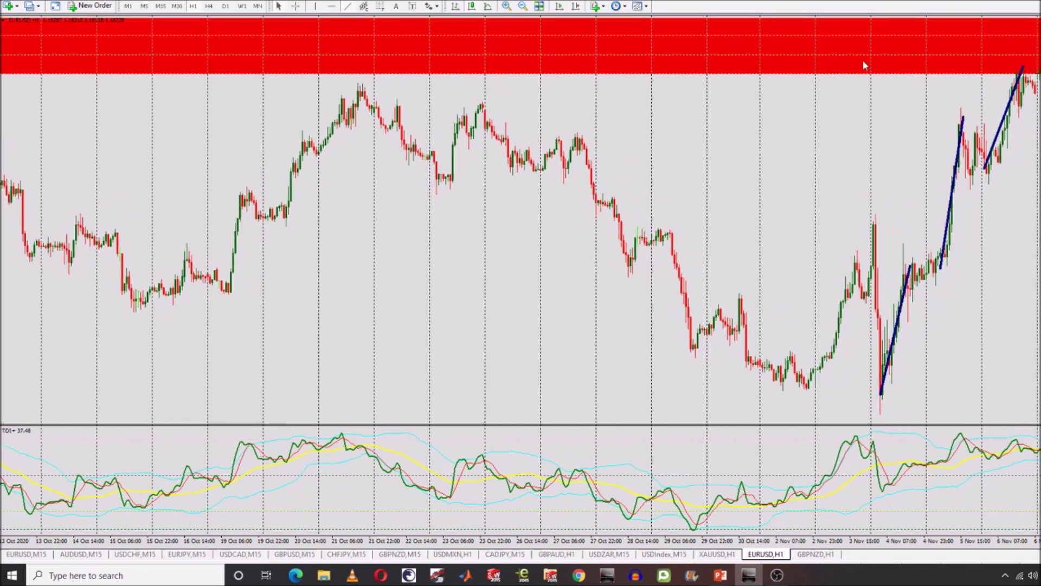
Step: Scroll the hourly chart forward to show the mid-November bars and the lower red zone
scroll(971, 81, right, 1)
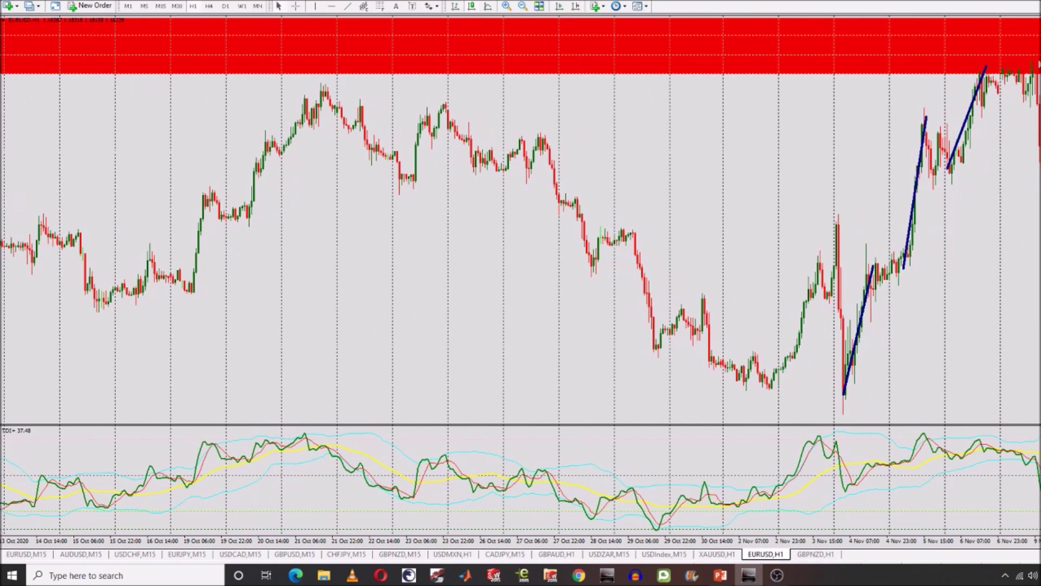
scroll(1033, 80, right, 1)
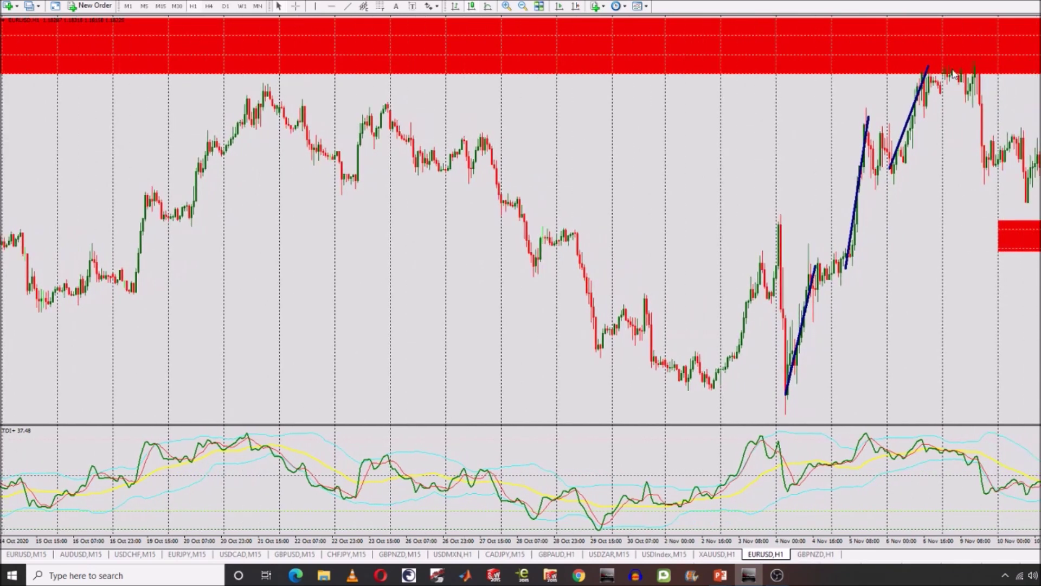
scroll(966, 90, right, 1)
scroll(917, 87, right, 1)
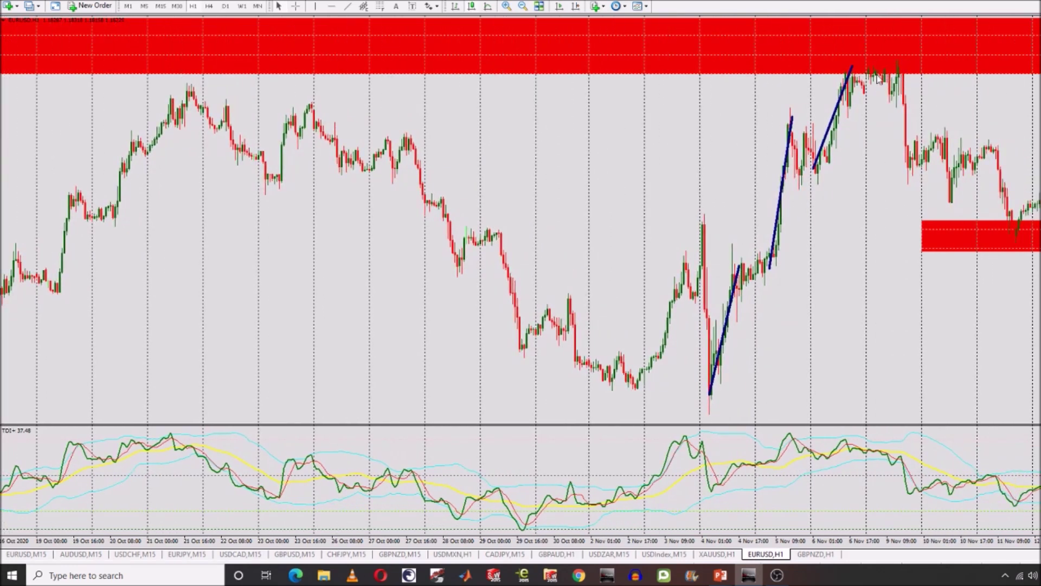
scroll(957, 167, right, 1)
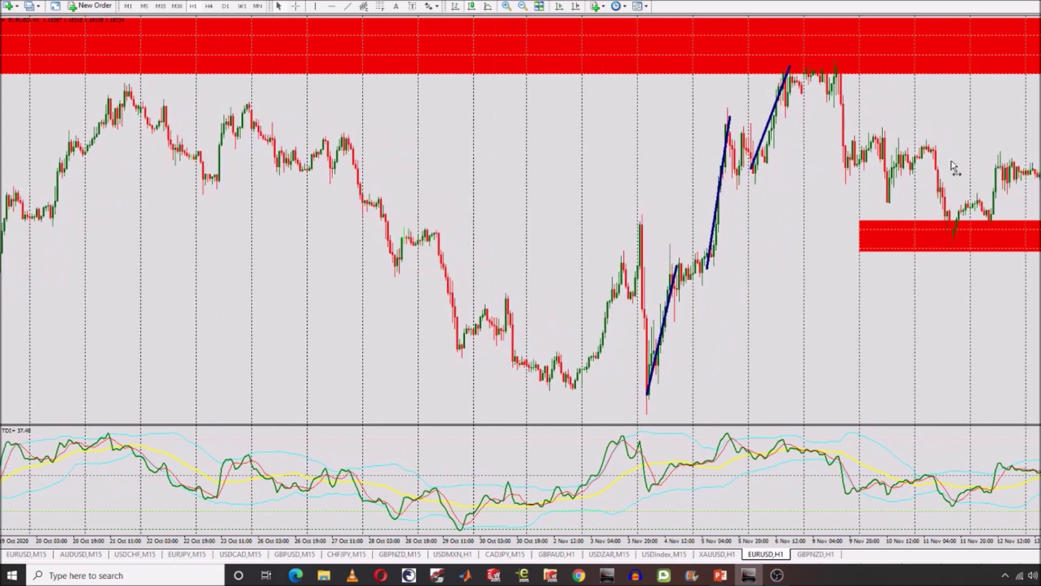
scroll(957, 167, right, 2)
scroll(984, 157, right, 3)
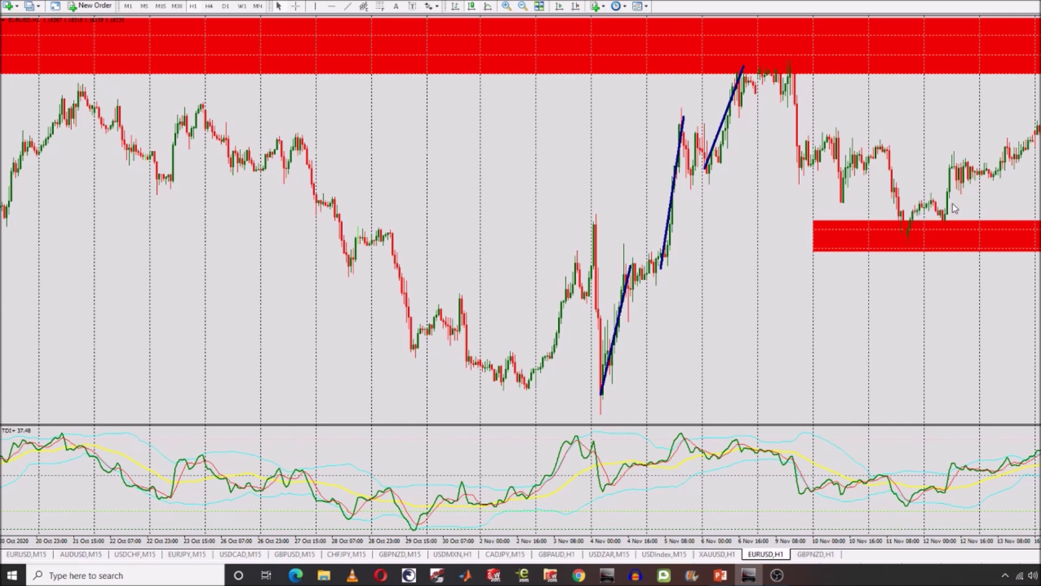
Step: Draw two rising blue swing lines climbing off the lower red zone
click(347, 6)
drag(946, 219, 962, 163)
click(349, 7)
drag(990, 174, 1040, 124)
Step: Add a rising blue line over the newest candles and jump to the latest bars with right-side space
scroll(984, 176, down, 4)
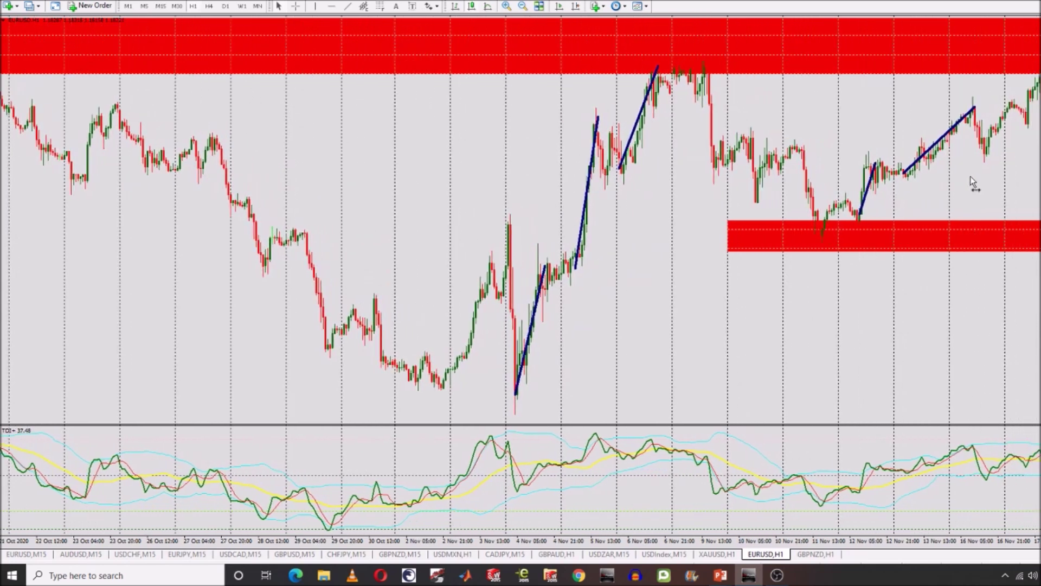
click(350, 8)
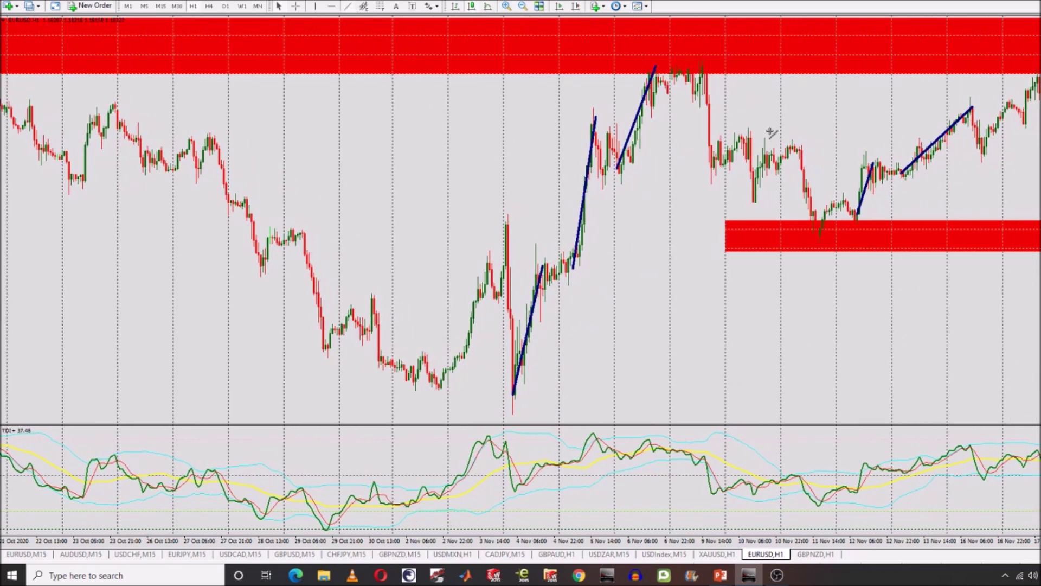
drag(984, 147, 1037, 77)
drag(1026, 163, 950, 176)
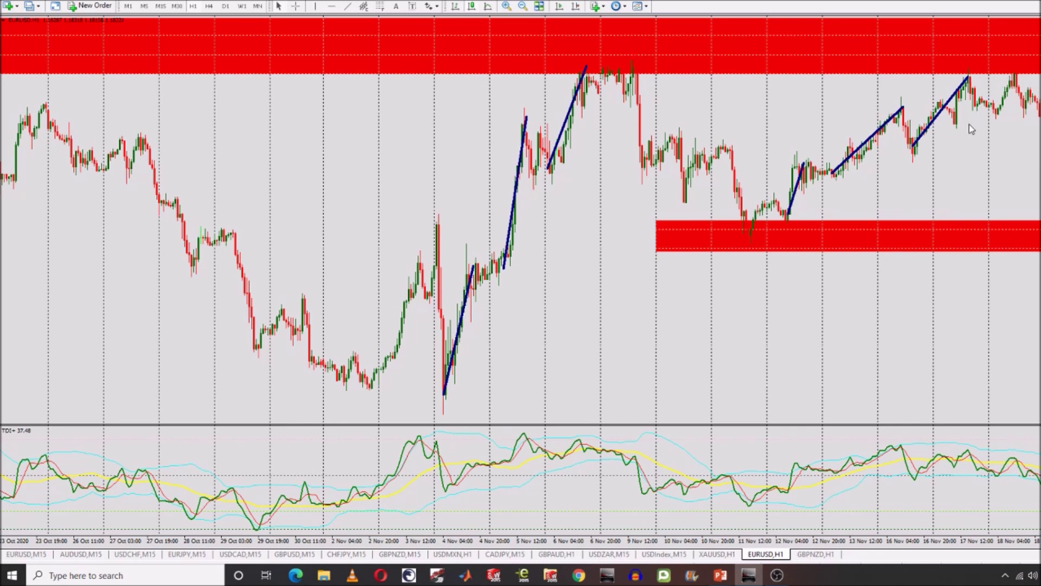
scroll(645, 42, up, 1)
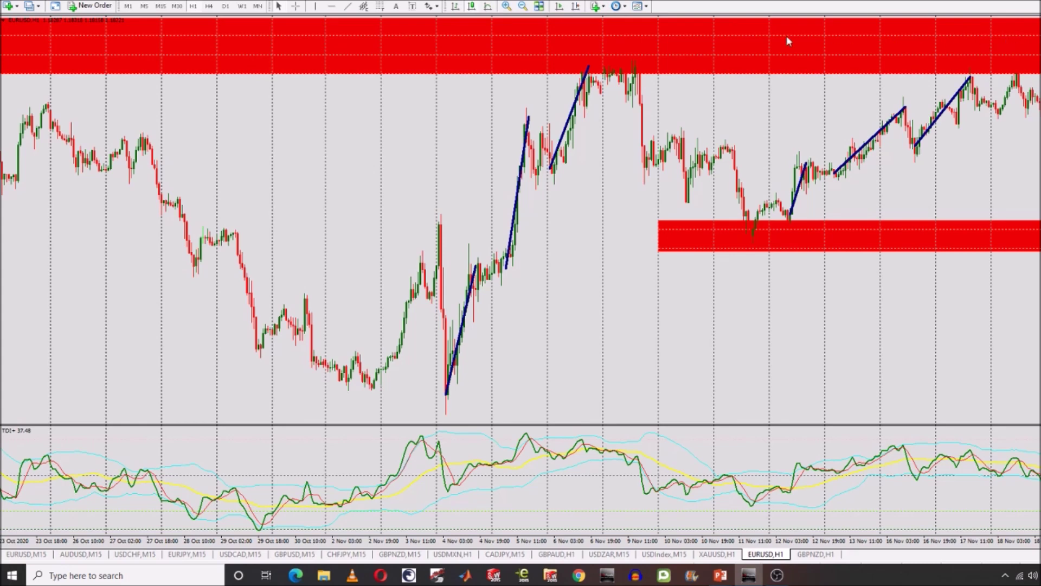
click(570, 6)
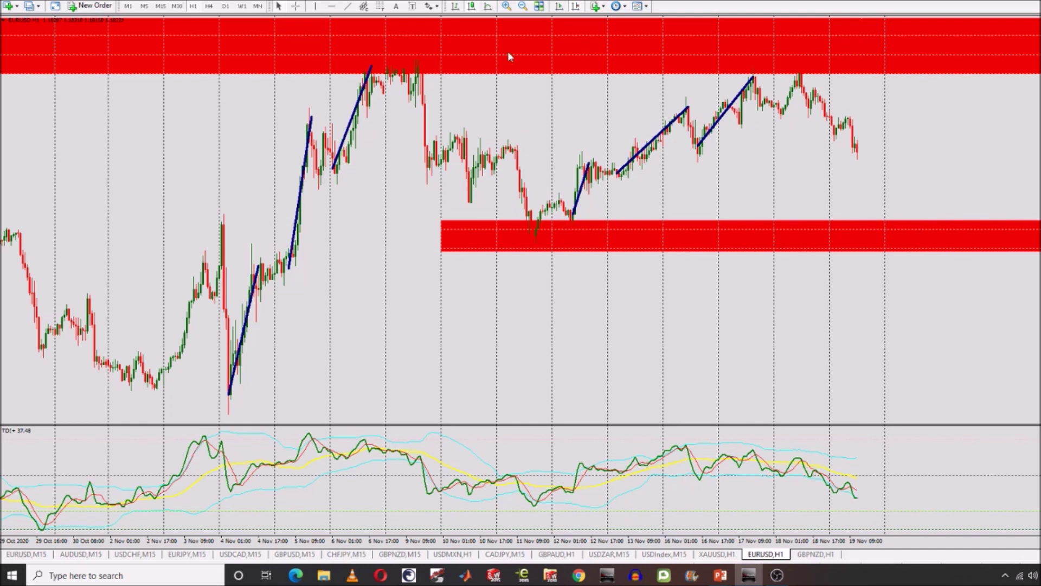
Step: Draw falling blue lines from the 18 Nov high into the lower red zone, then project back up
click(348, 5)
drag(801, 76, 832, 132)
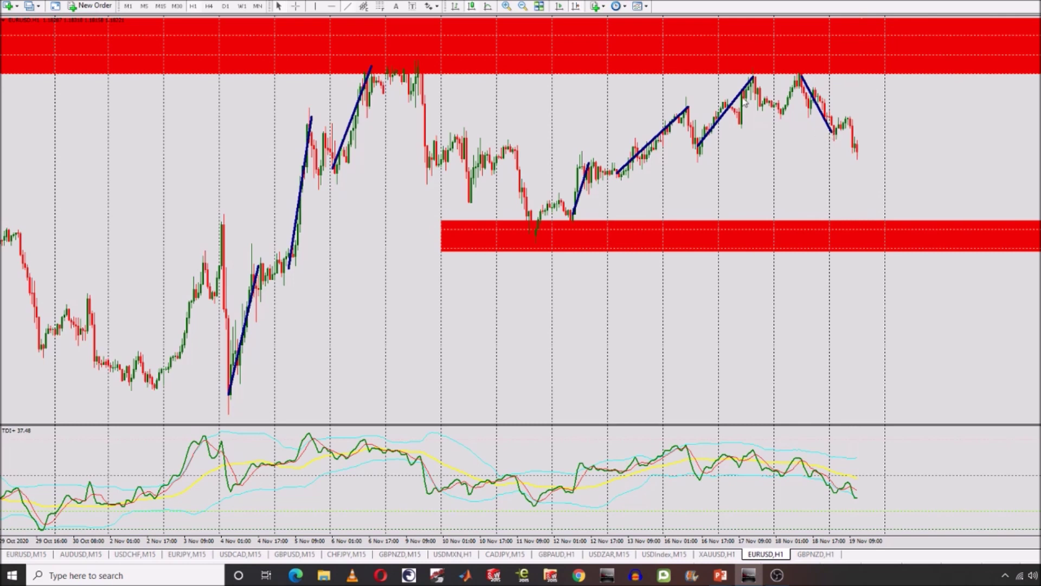
click(348, 6)
drag(850, 117, 876, 175)
click(348, 6)
mouse_move(899, 171)
mouse_down()
mouse_move(948, 217)
mouse_move(939, 230)
mouse_up()
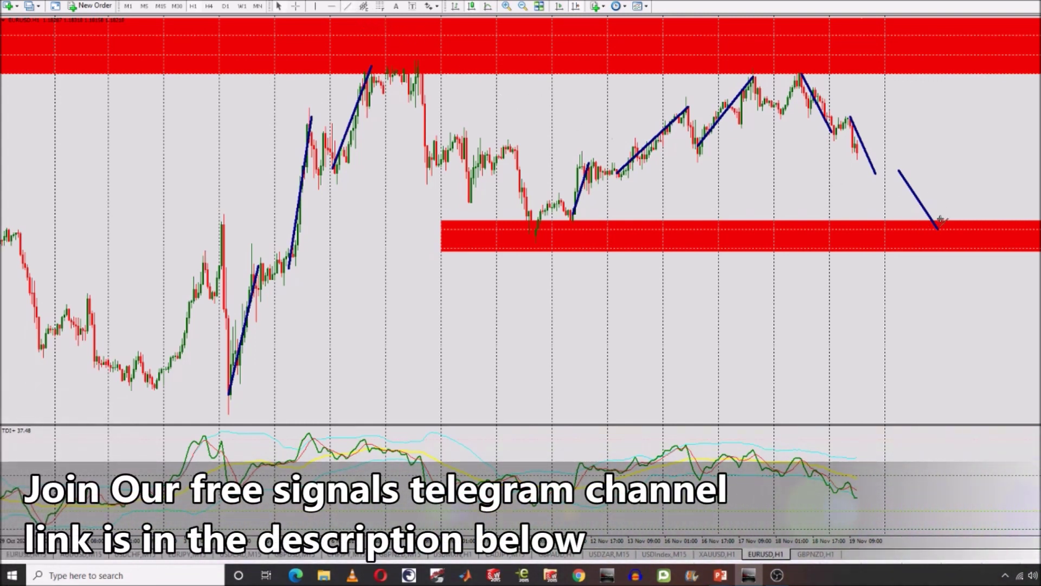
drag(938, 228, 991, 63)
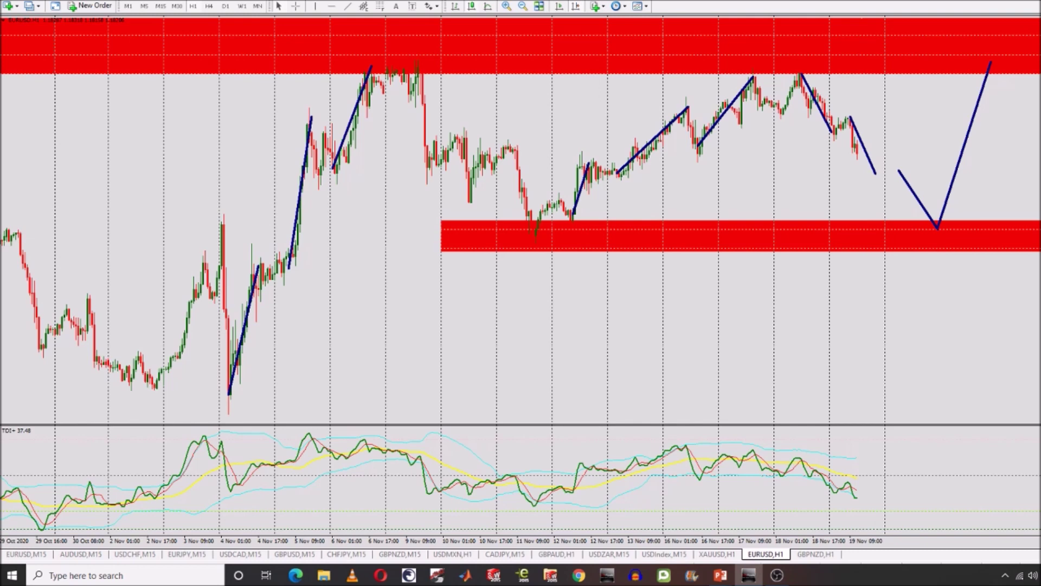
Step: Close MetaTrader 4 with Alt+F4
key(alt+F4)
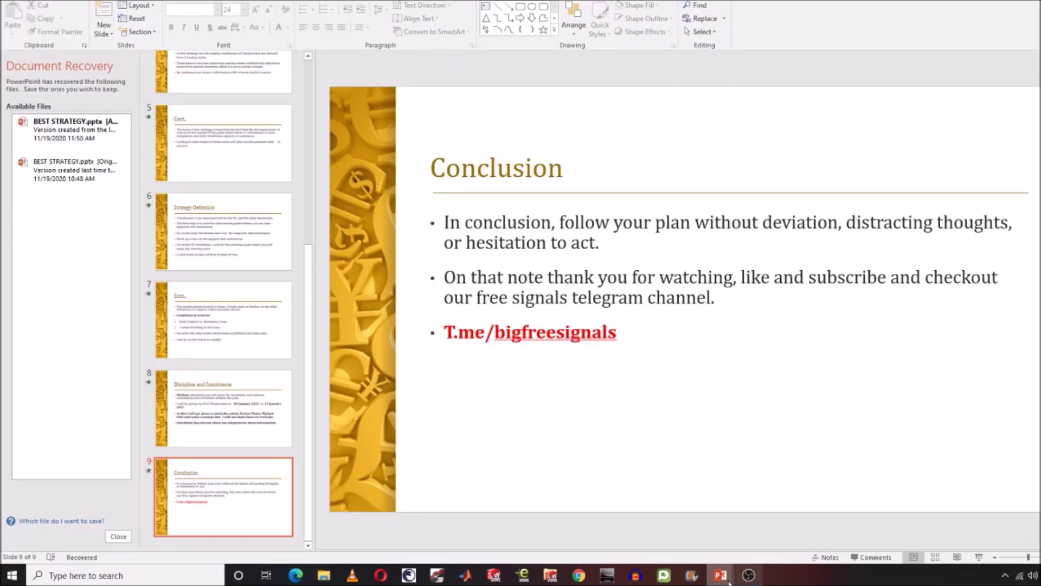
Step: Start the slide show and underline Discipline, Consistence, key phrases and Masterclass in red ink
click(749, 575)
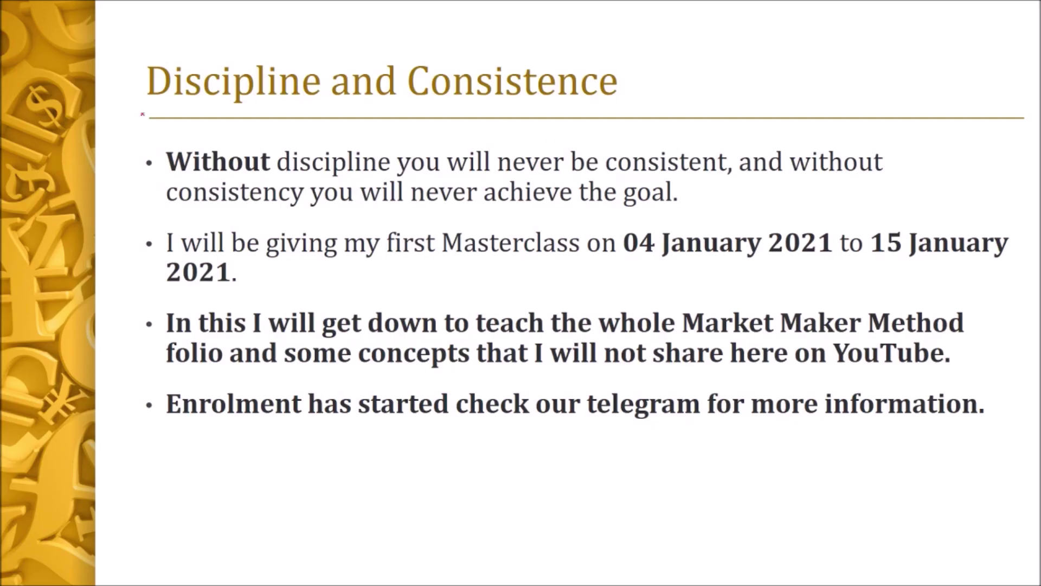
drag(155, 109, 294, 111)
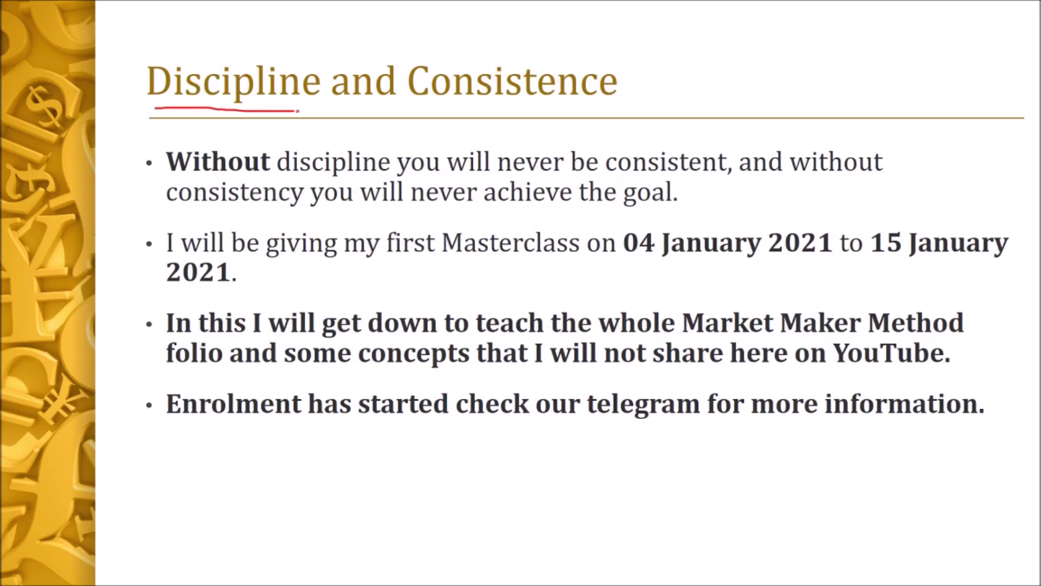
drag(443, 109, 653, 111)
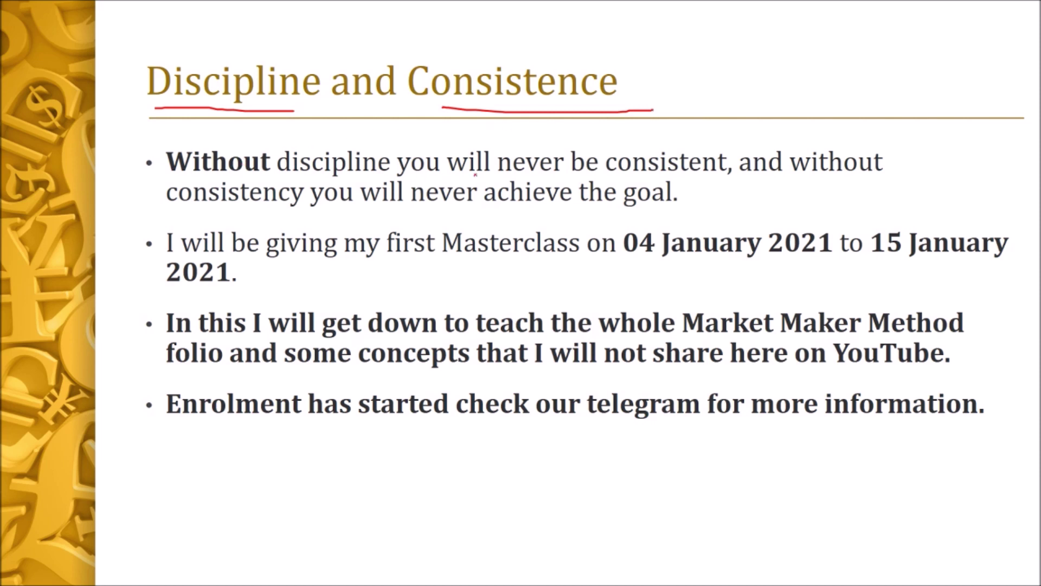
drag(511, 174, 708, 168)
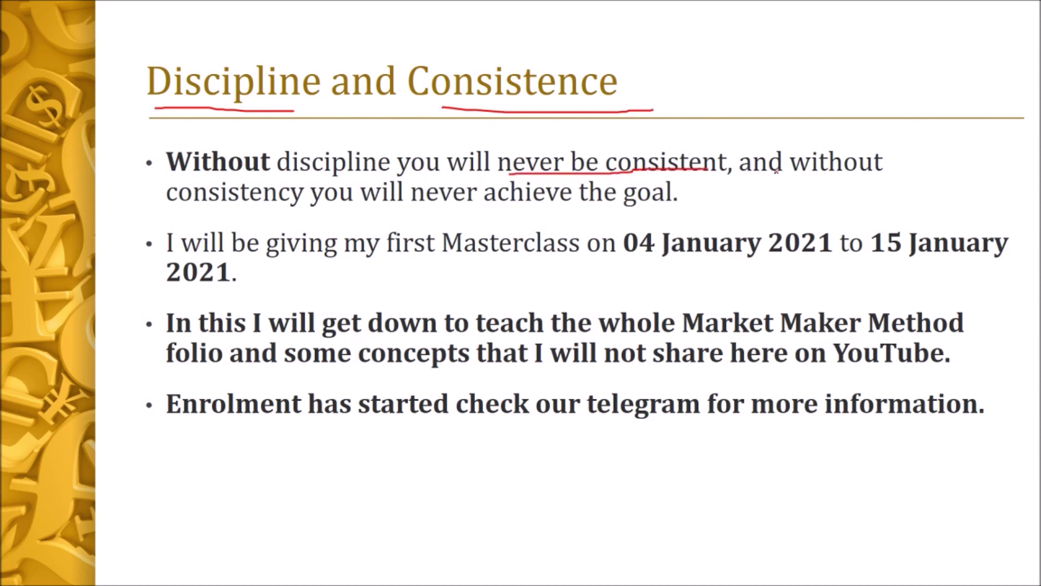
drag(352, 209, 529, 207)
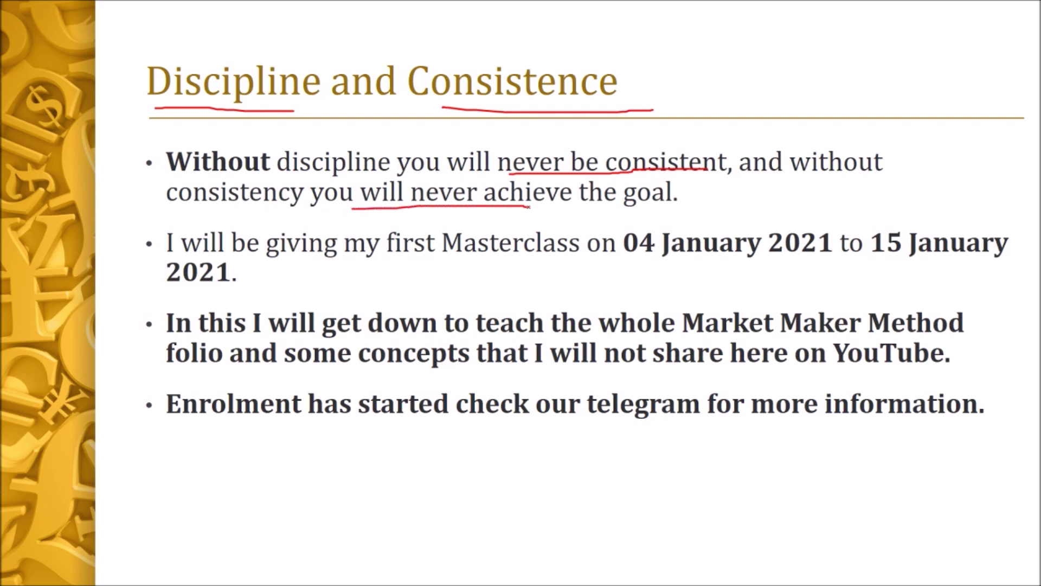
drag(458, 256, 578, 255)
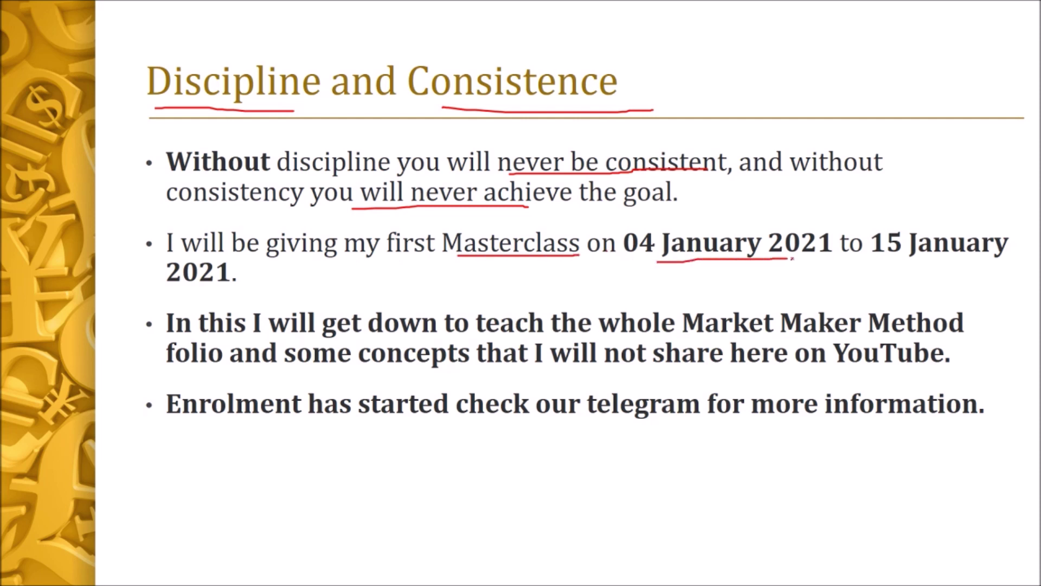